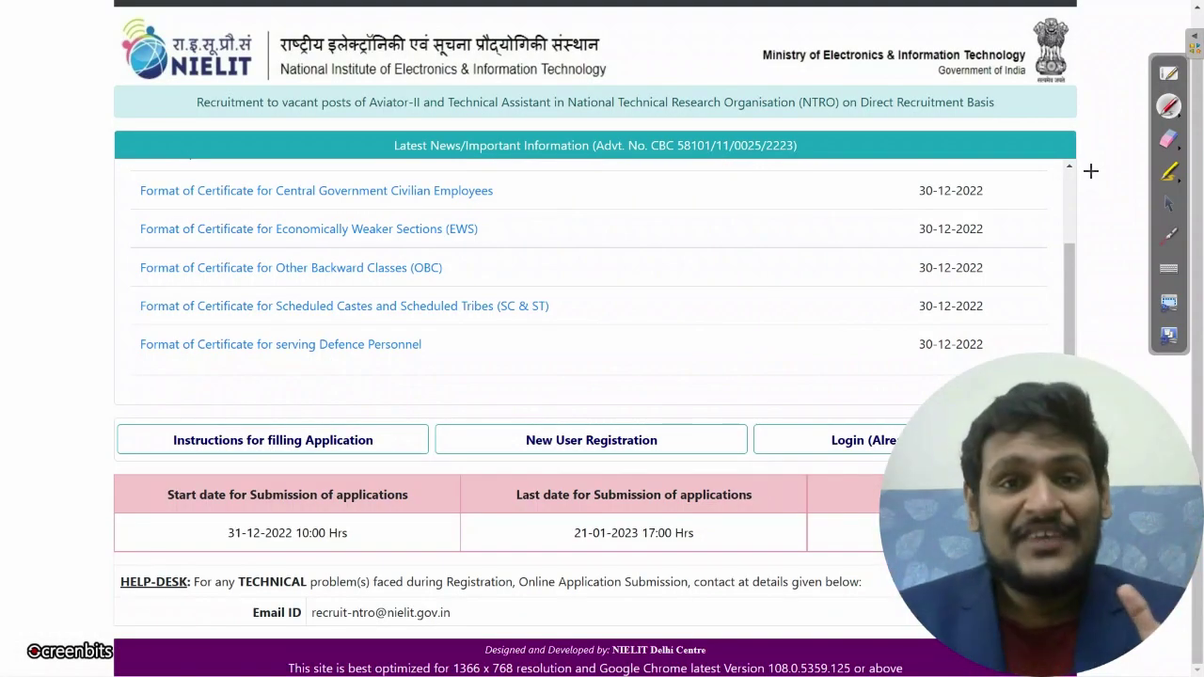
# Step: Annotate the certificate formats list (EWS, OBC, SC & ST, Defence Personnel rows), then clear the marks
pyautogui.moveTo(648, 105)
pyautogui.mouseDown()
pyautogui.moveTo(359, 319)
pyautogui.moveTo(869, 147)
pyautogui.moveTo(625, 105)
pyautogui.mouseUp()
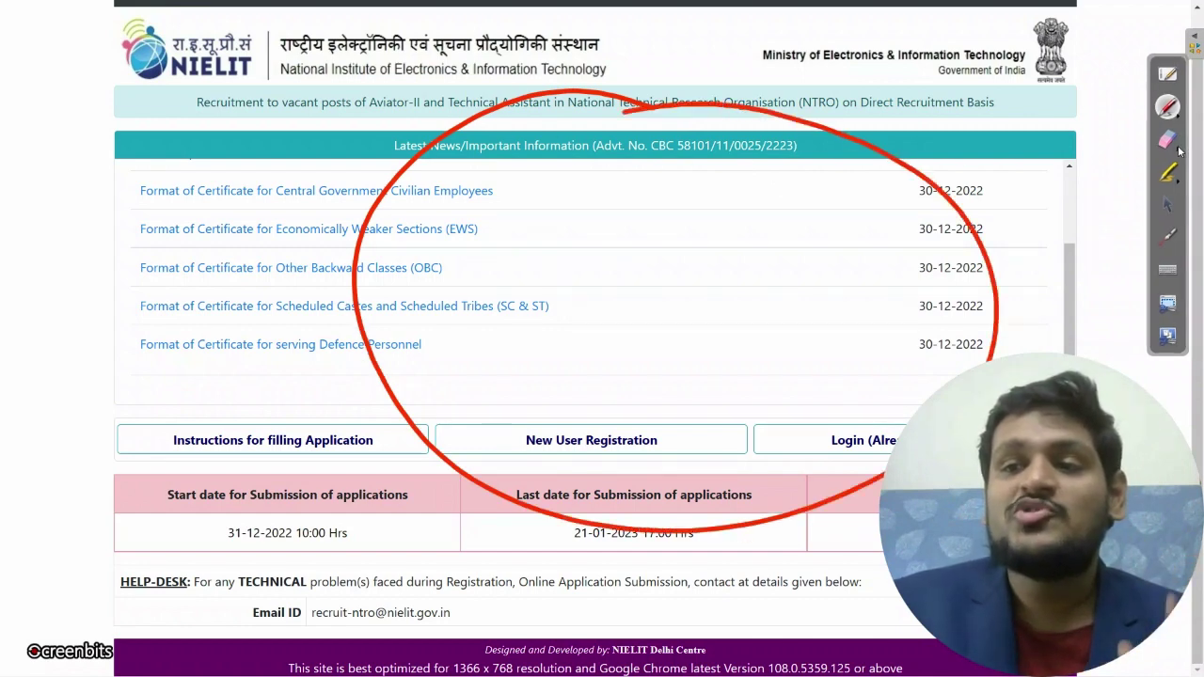
pyautogui.click(1168, 141)
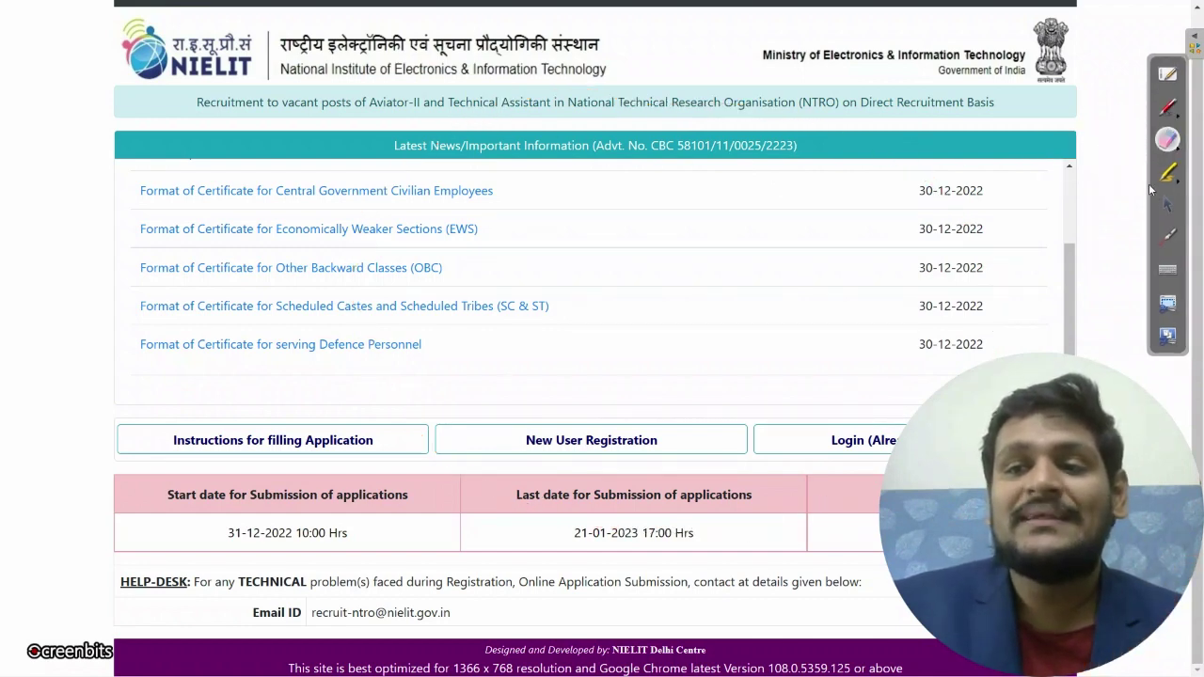
pyautogui.click(1167, 110)
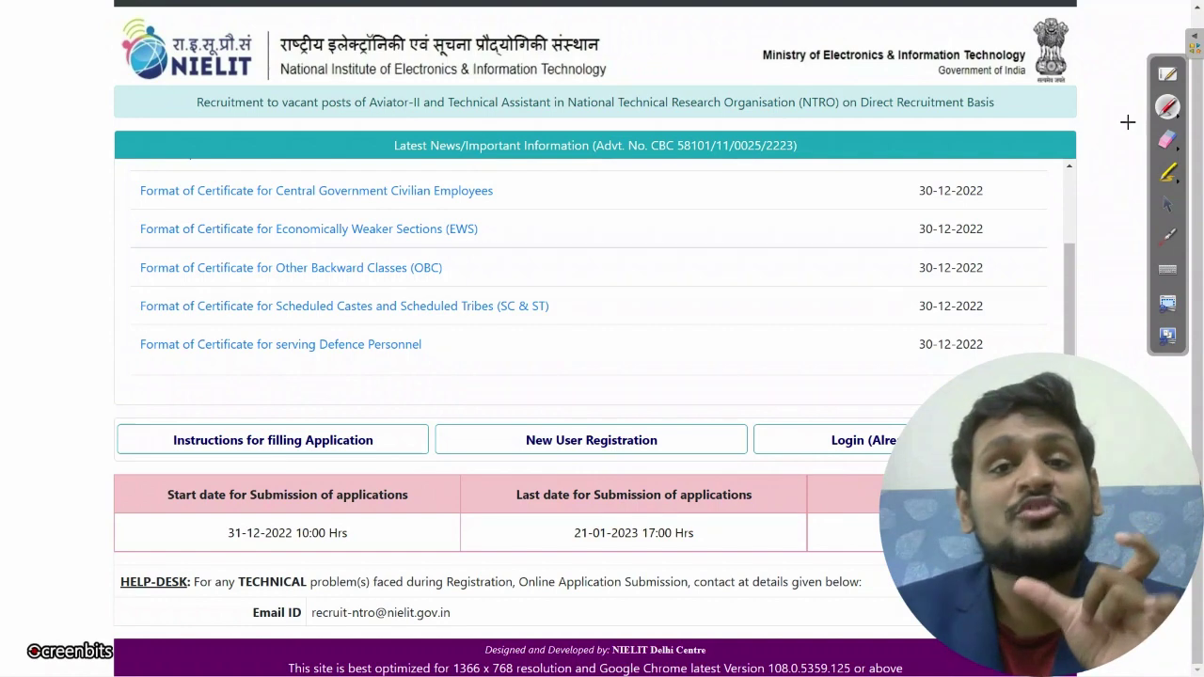
pyautogui.moveTo(43, 246); pyautogui.dragTo(120, 228)
pyautogui.moveTo(38, 294); pyautogui.dragTo(120, 271)
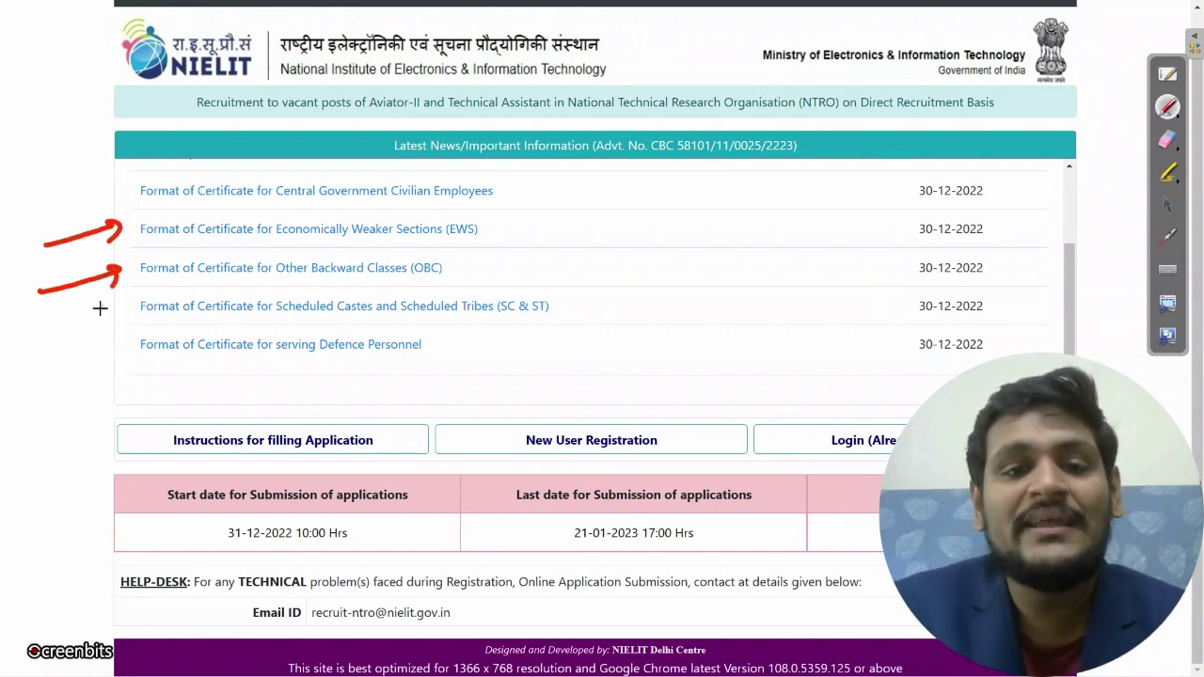
pyautogui.moveTo(41, 335); pyautogui.dragTo(132, 303)
pyautogui.moveTo(47, 360); pyautogui.dragTo(132, 331)
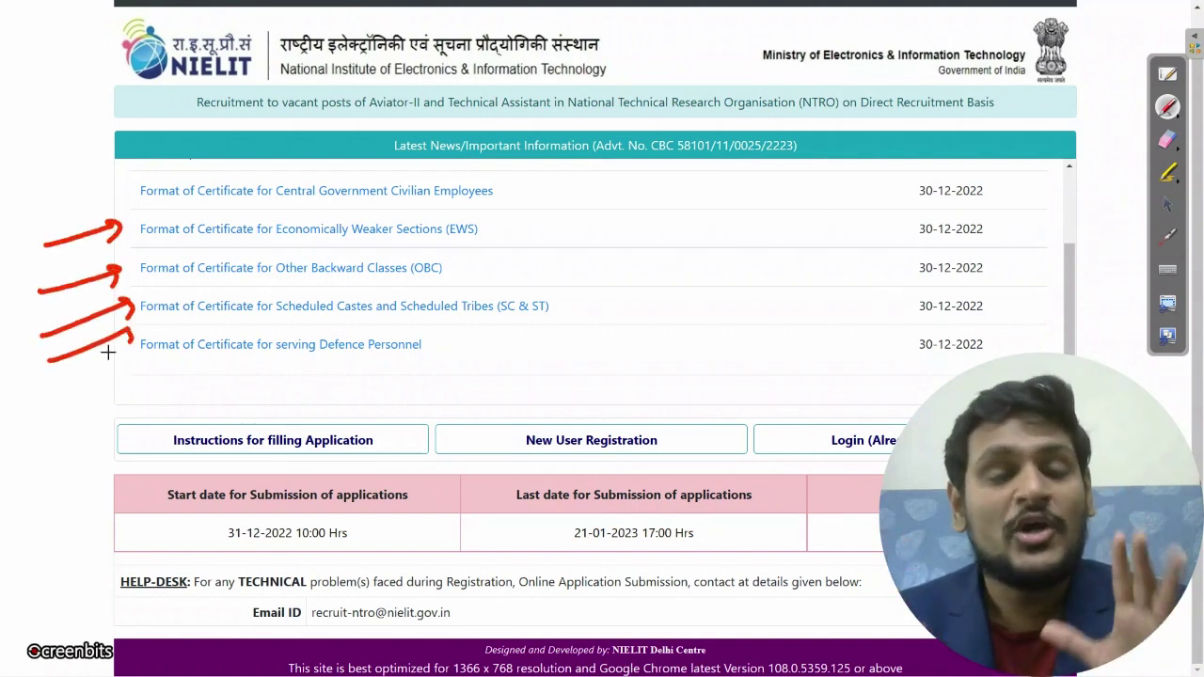
pyautogui.moveTo(151, 202); pyautogui.dragTo(164, 381)
pyautogui.moveTo(489, 193); pyautogui.dragTo(512, 355)
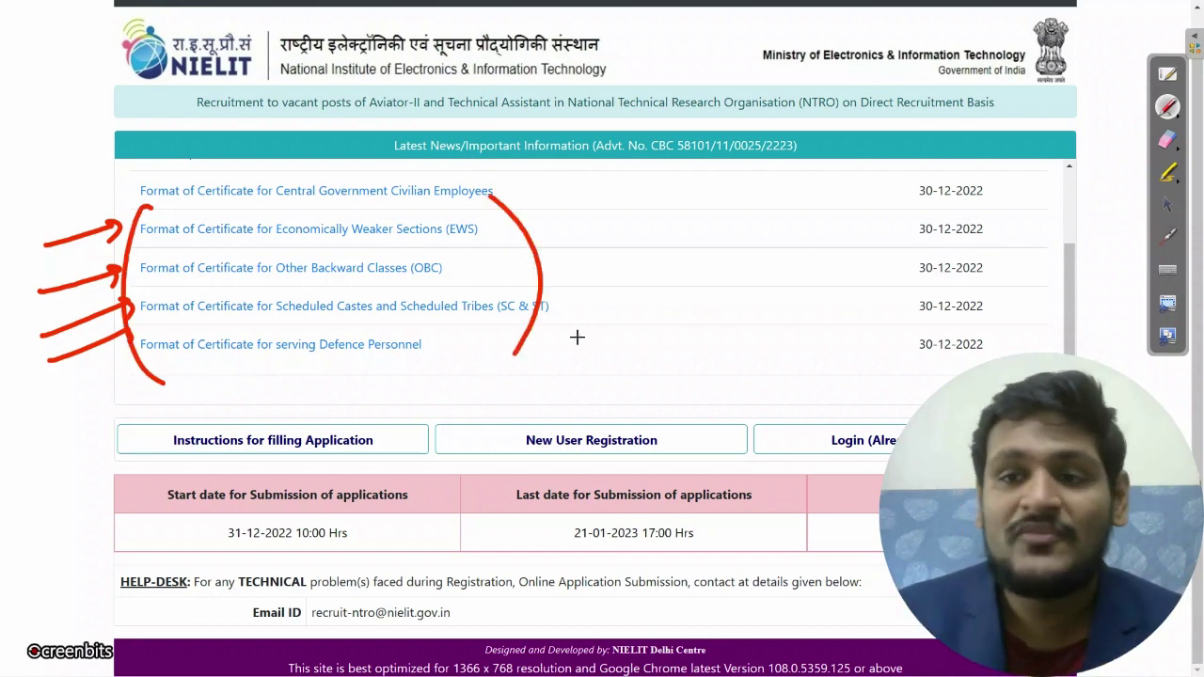
pyautogui.click(1167, 139)
pyautogui.click(1167, 139)
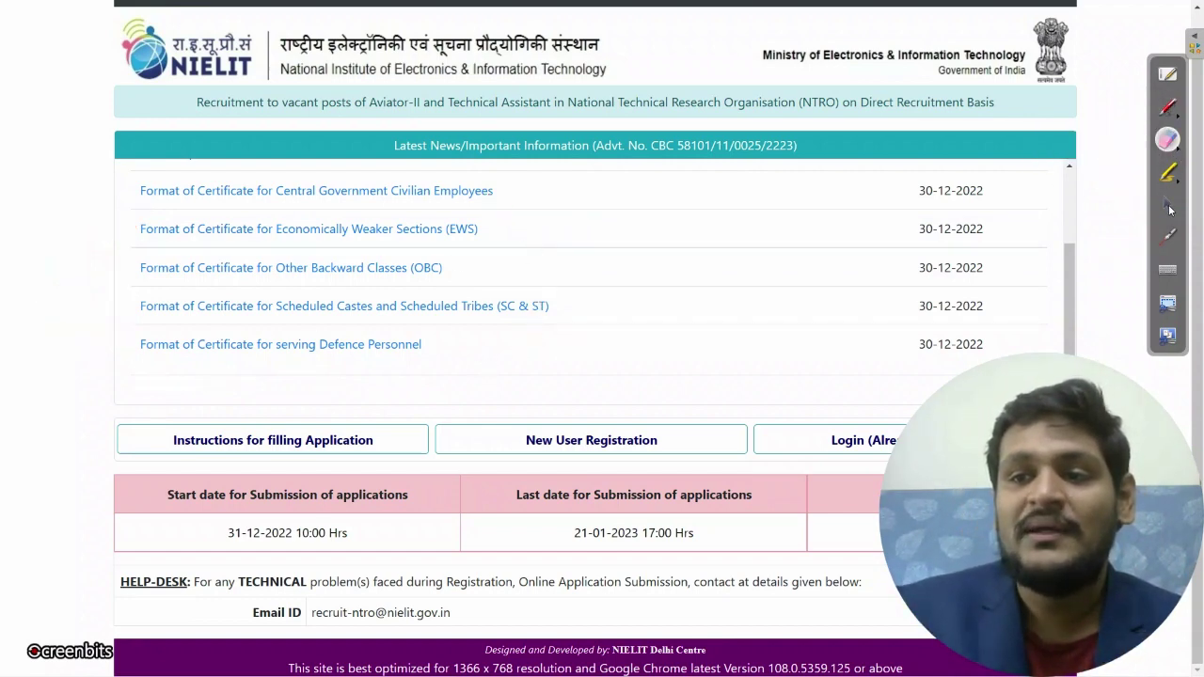
pyautogui.click(1168, 204)
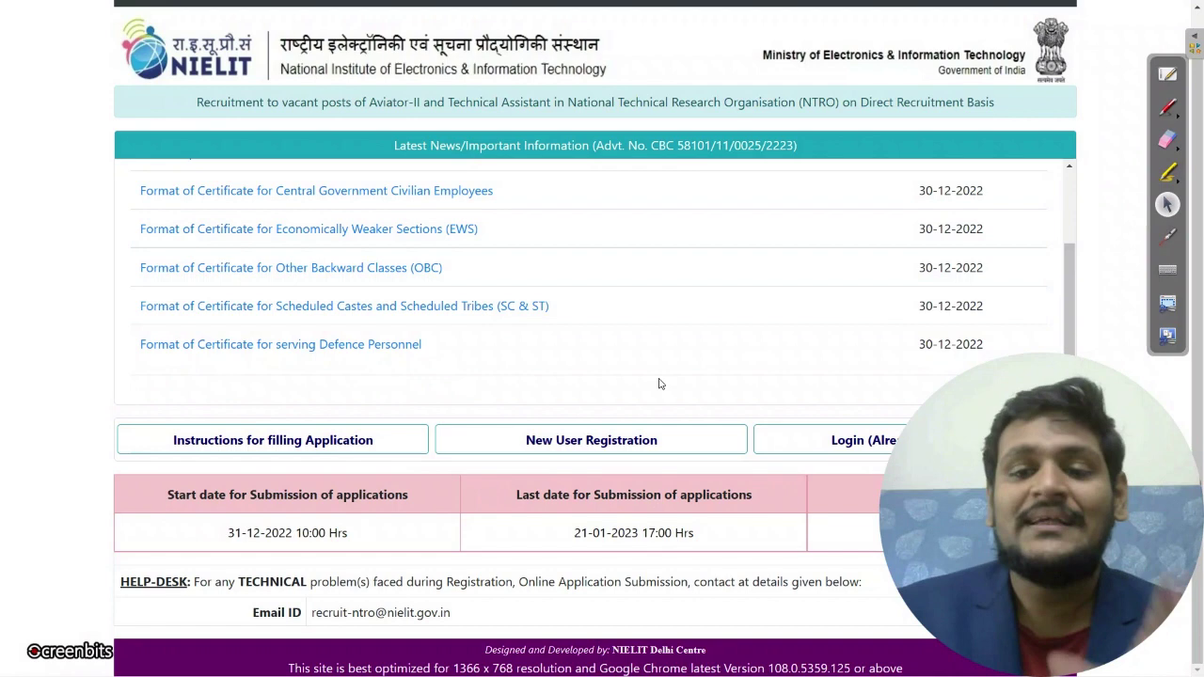
# Step: Open the new user registration form and mark up the filled candidate and parents' names
pyautogui.click(565, 454)
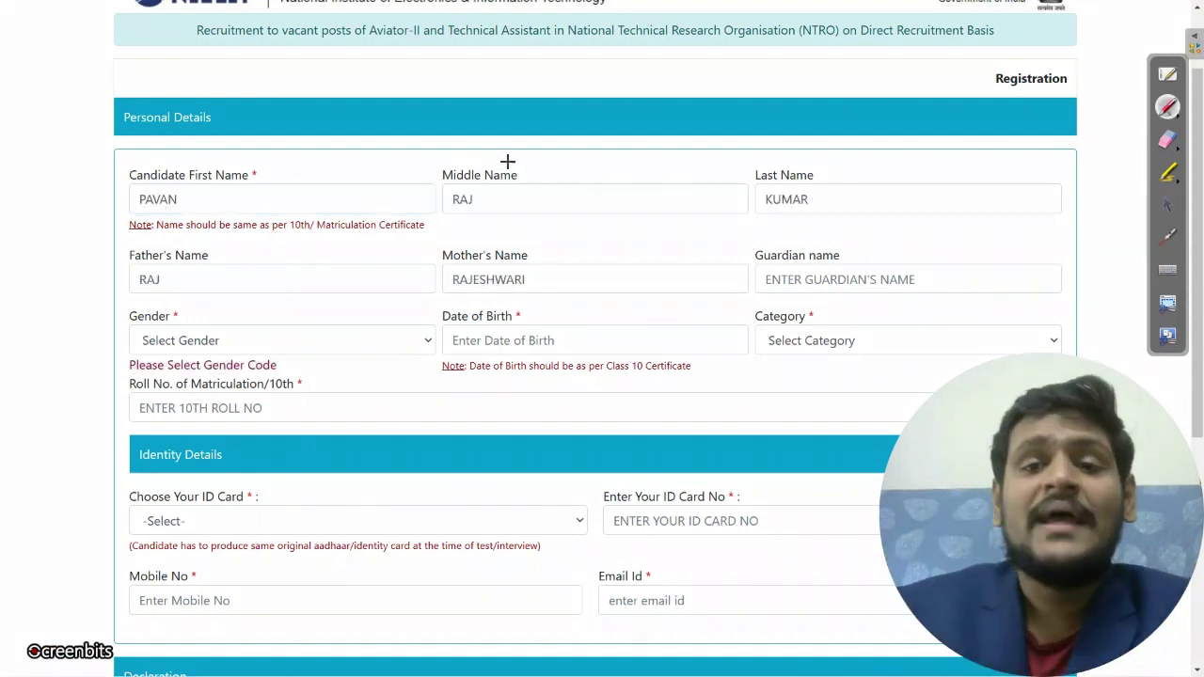
pyautogui.moveTo(508, 162); pyautogui.dragTo(509, 152)
pyautogui.moveTo(820, 161); pyautogui.dragTo(760, 225)
pyautogui.moveTo(248, 263); pyautogui.dragTo(199, 280)
pyautogui.moveTo(553, 284); pyautogui.dragTo(603, 264)
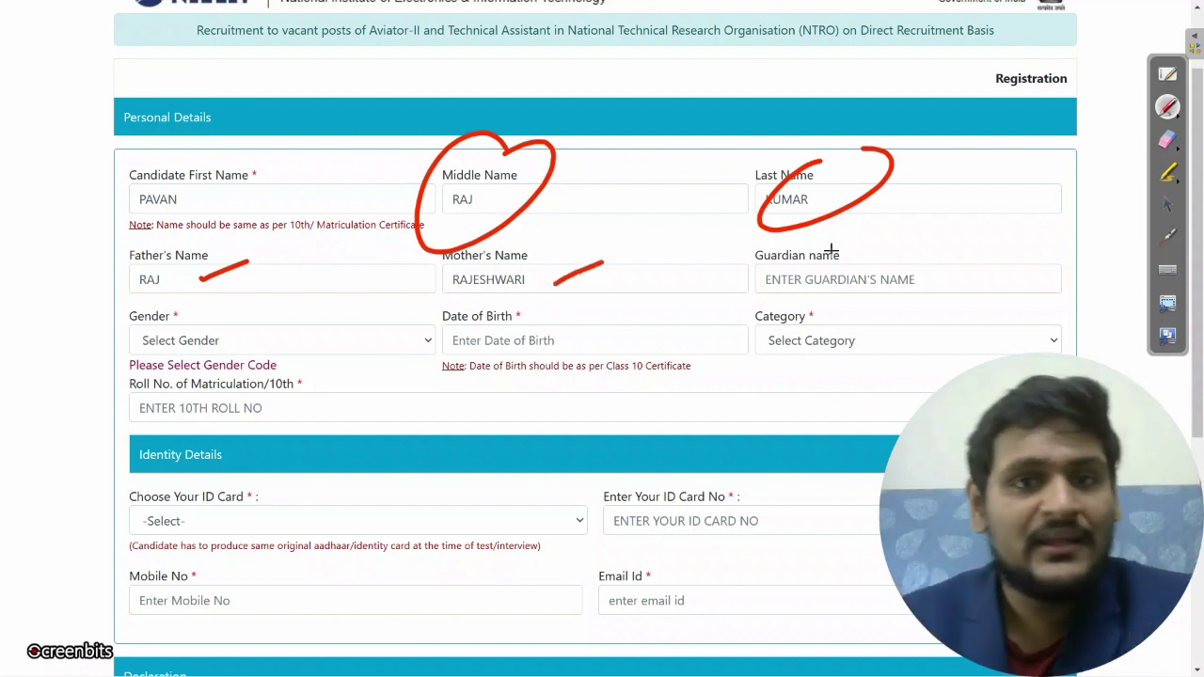
pyautogui.click(1167, 204)
# Step: Set gender to Male, date of birth to 01/01/2000 and category to UR
pyautogui.click(218, 343)
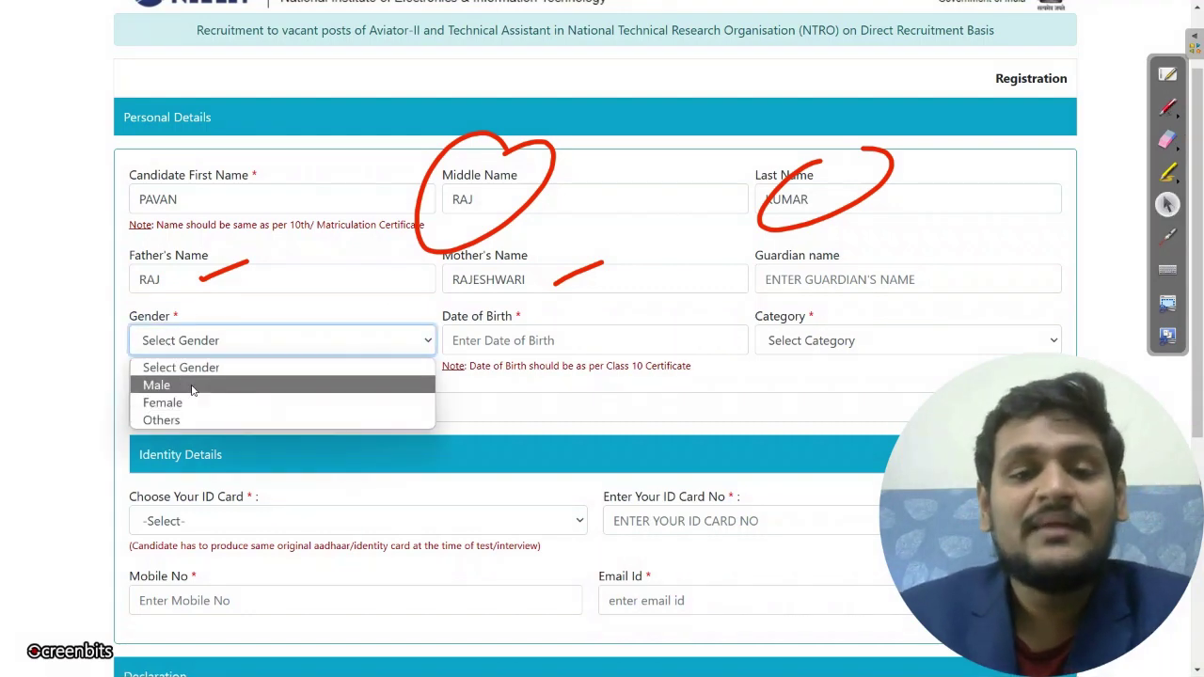
pyautogui.click(195, 389)
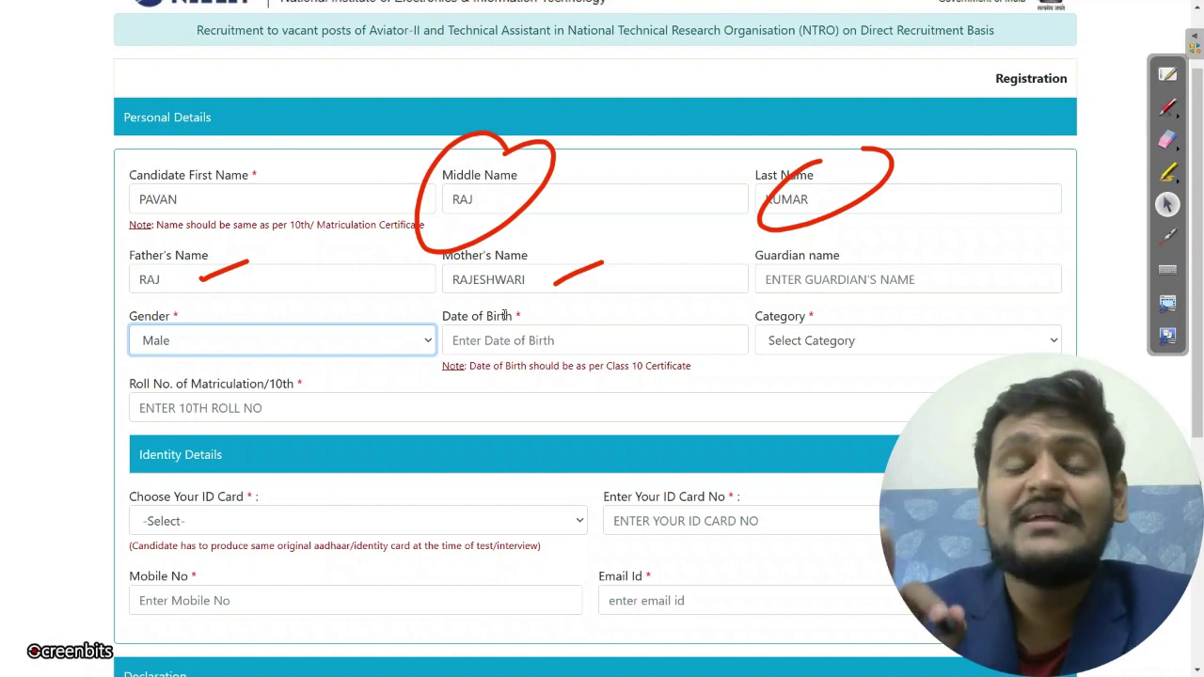
pyautogui.click(544, 346)
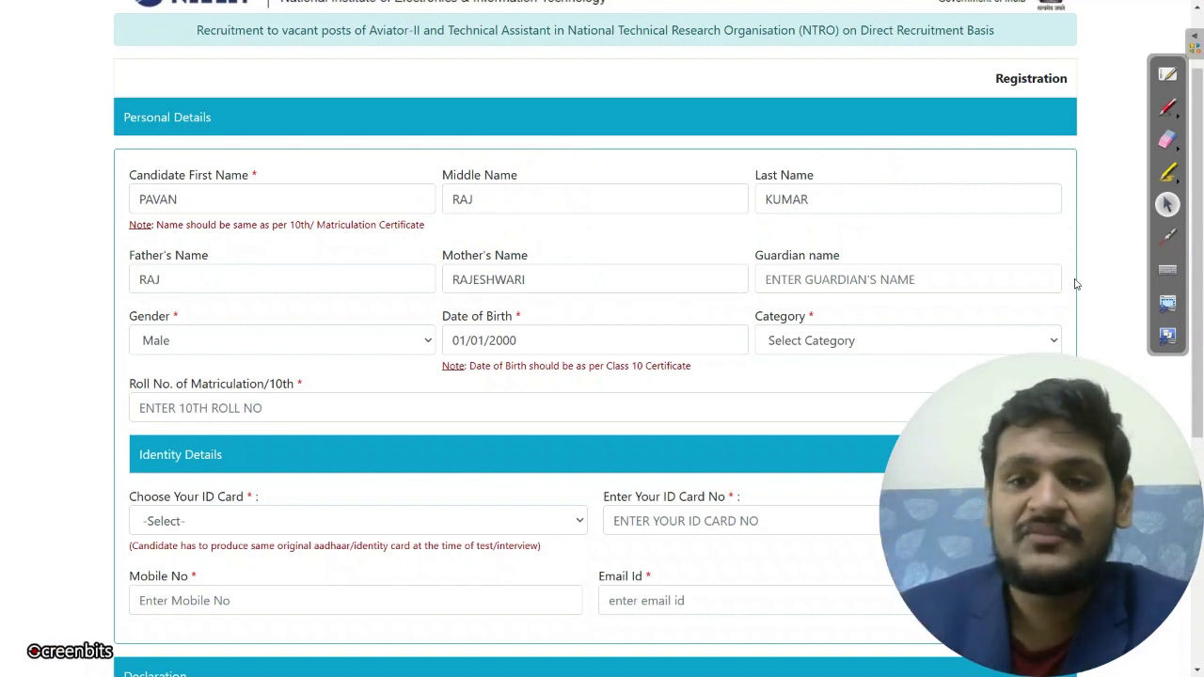
pyautogui.click(861, 339)
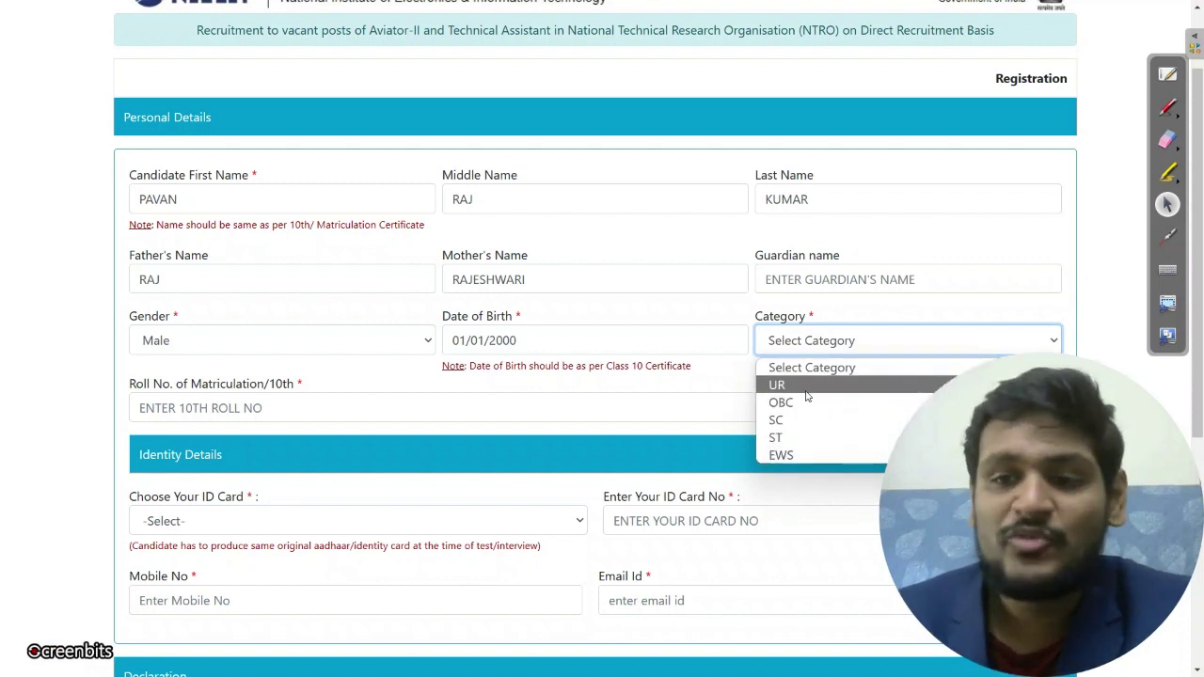
pyautogui.click(802, 404)
pyautogui.click(828, 344)
pyautogui.click(828, 384)
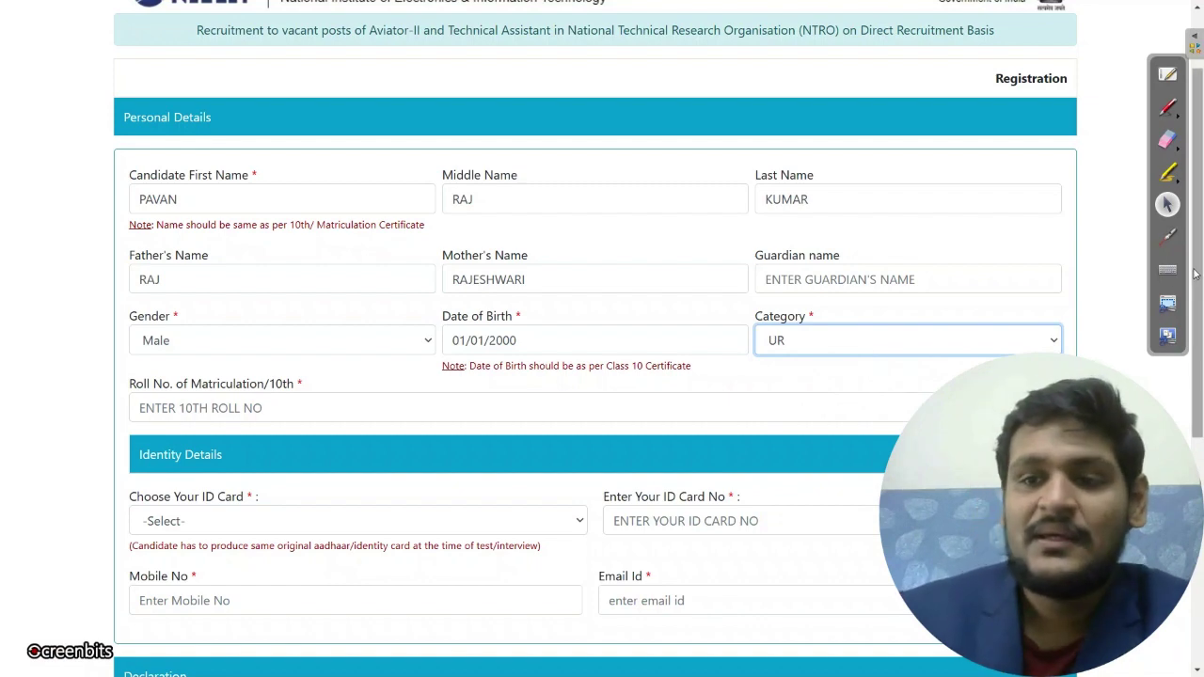
pyautogui.scroll(-1, 1193, 273)
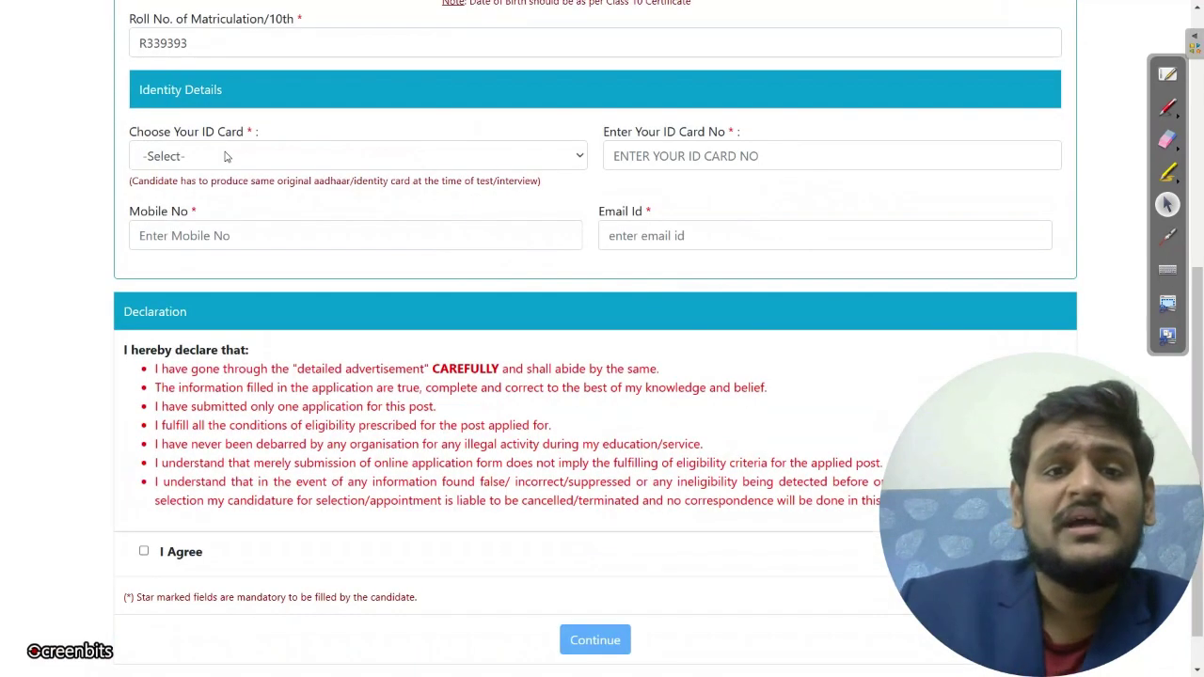
# Step: Choose Aadhaar Card as the ID type, enter contact details and both OTPs, and continue
pyautogui.click(220, 158)
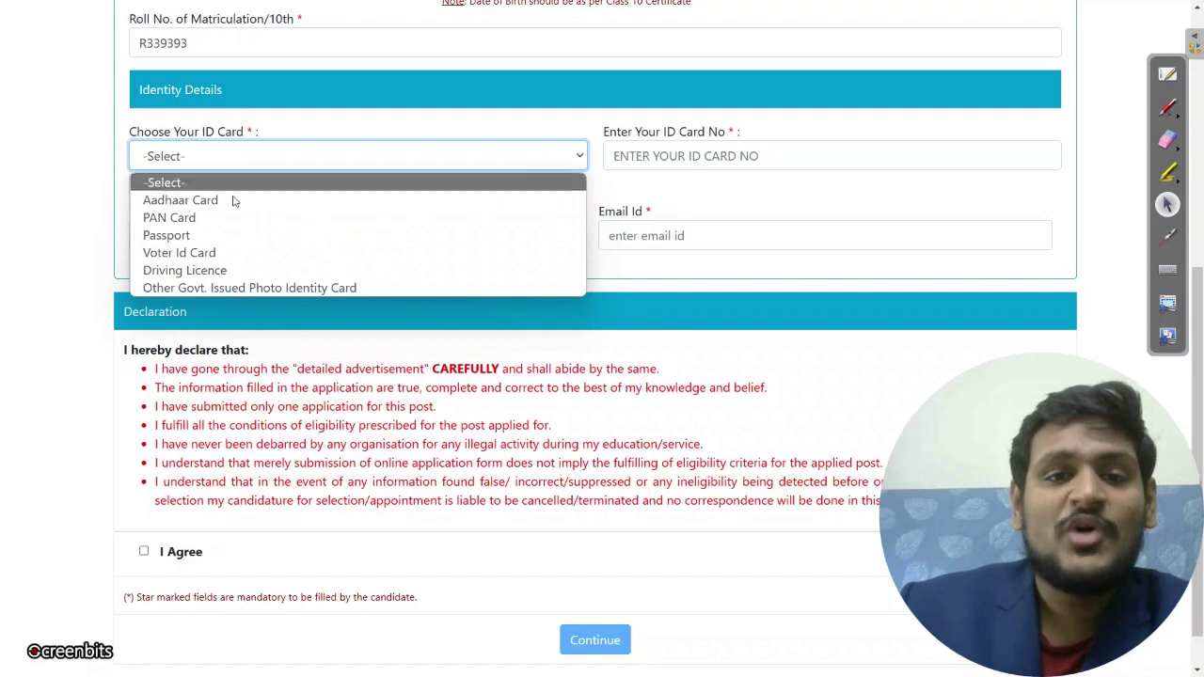
pyautogui.click(206, 198)
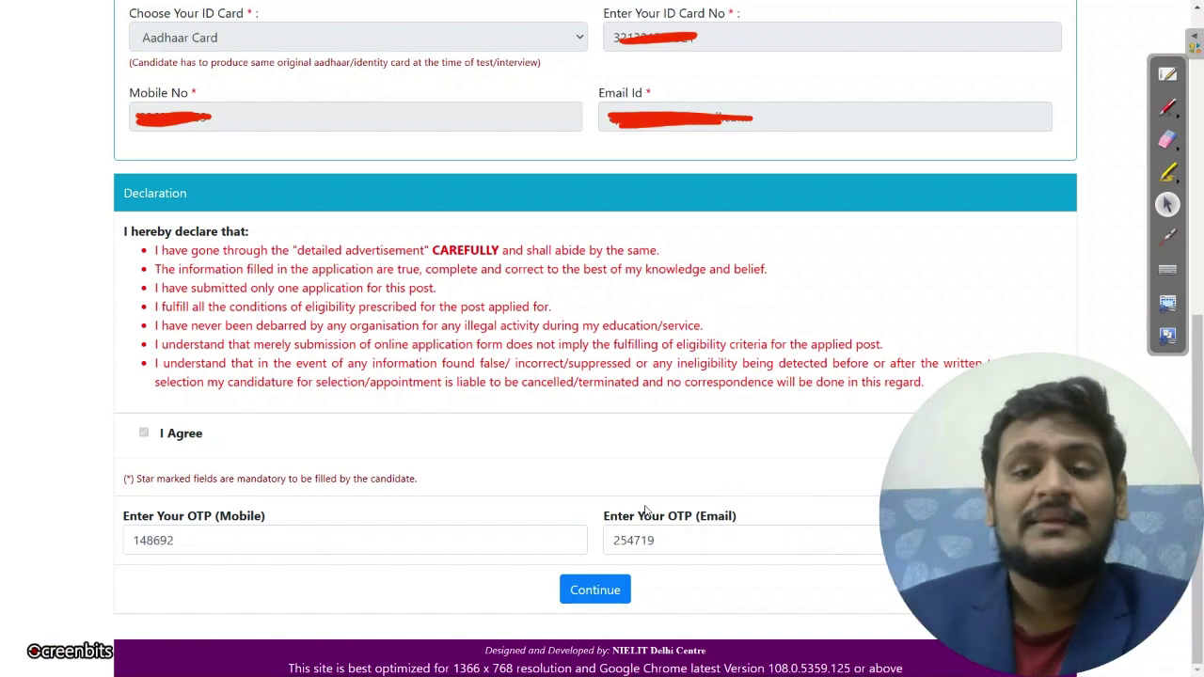
pyautogui.click(587, 587)
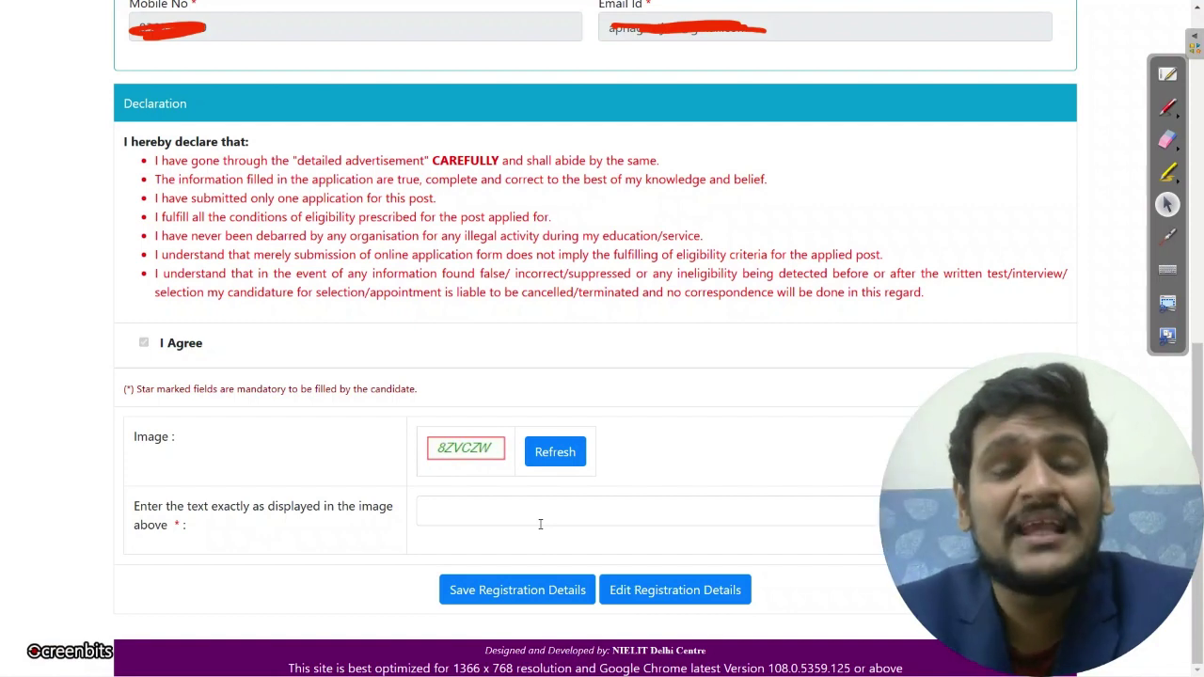
# Step: Enter the captcha and save the registration details
pyautogui.click(520, 592)
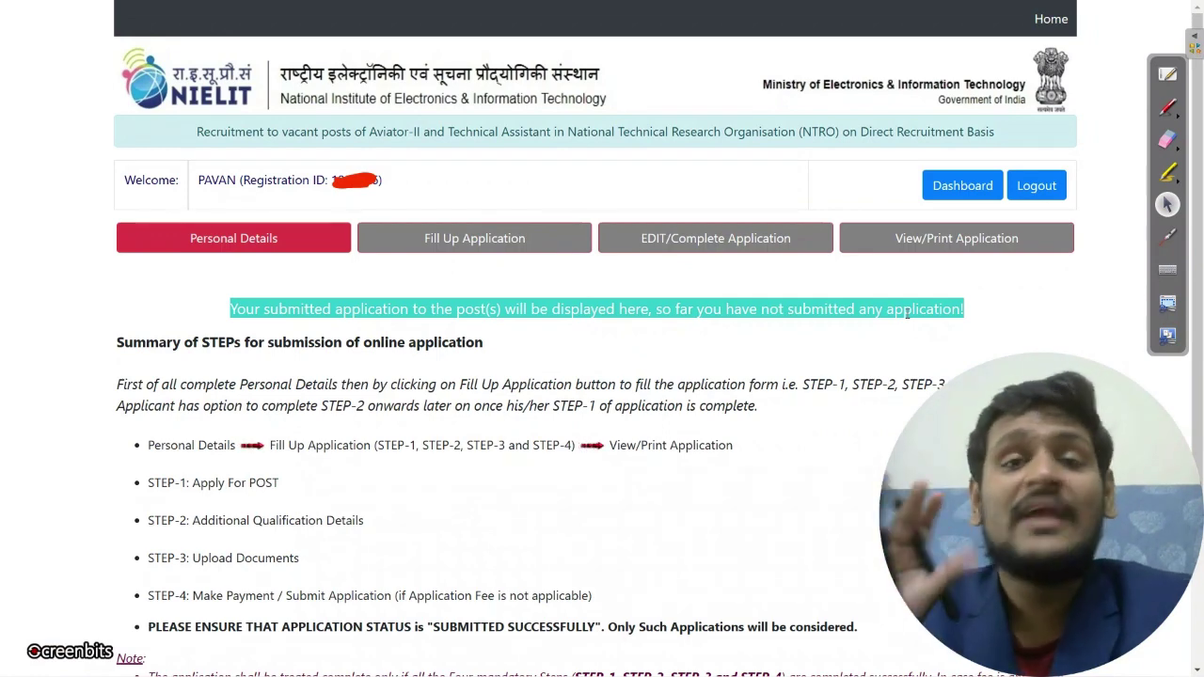
# Step: In the remaining personal details form, answer No to Defence Personnel disabled and PwD
pyautogui.click(242, 253)
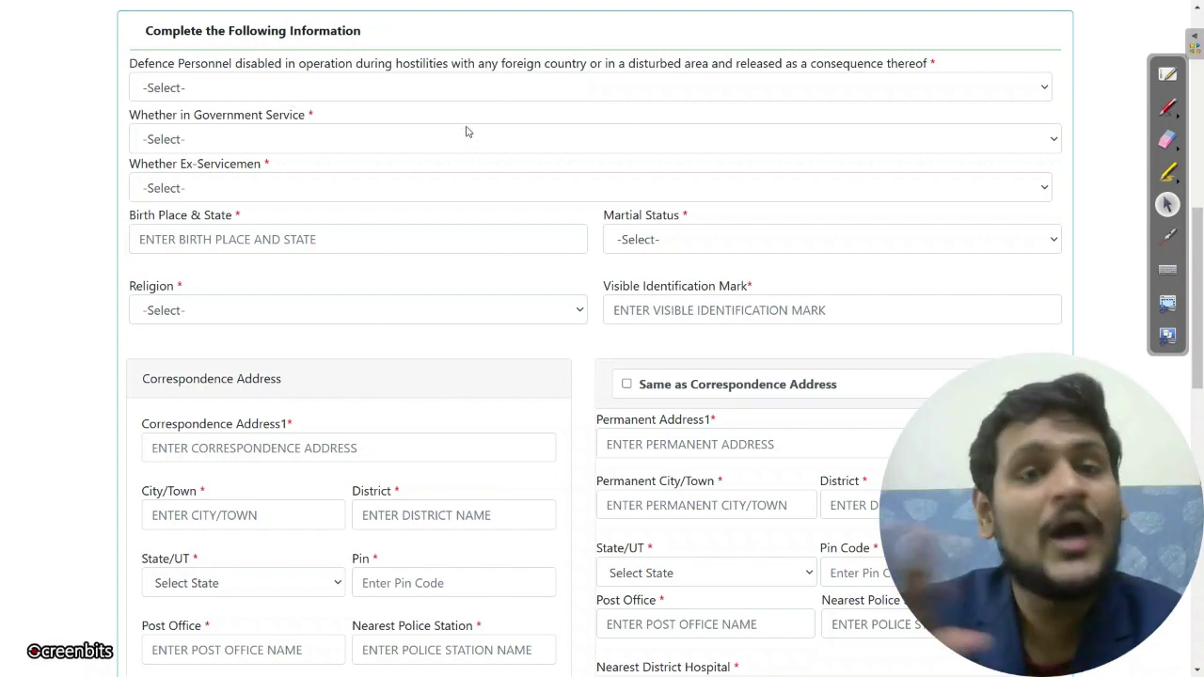
pyautogui.click(327, 97)
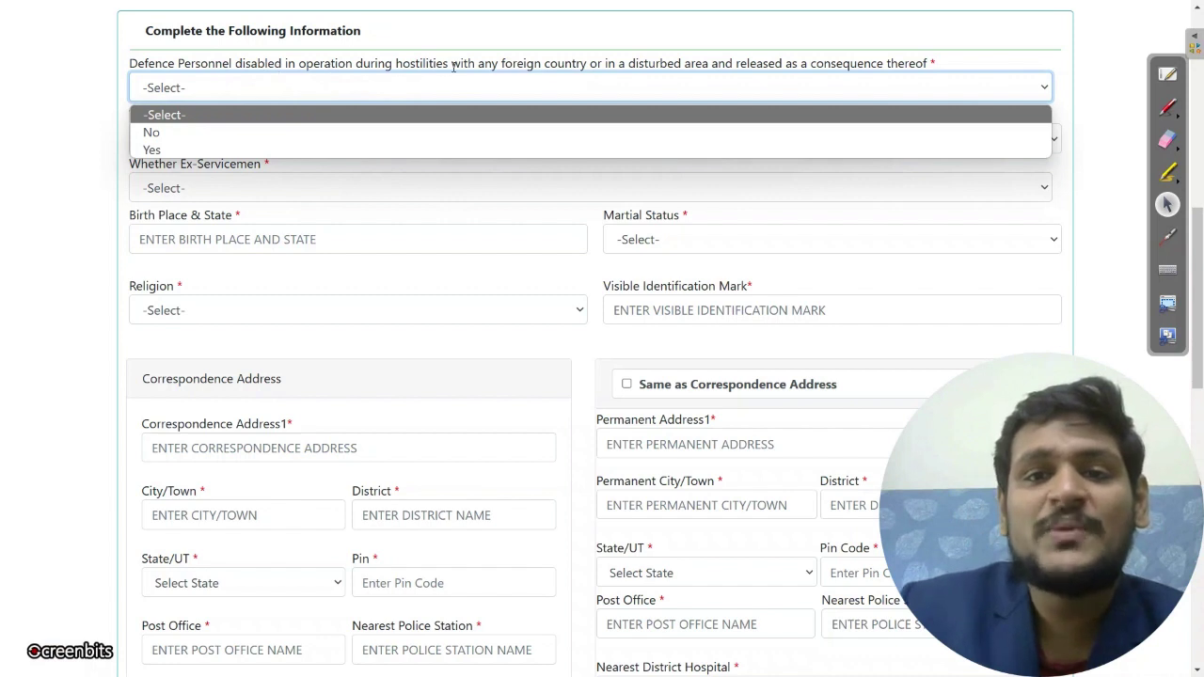
pyautogui.click(226, 150)
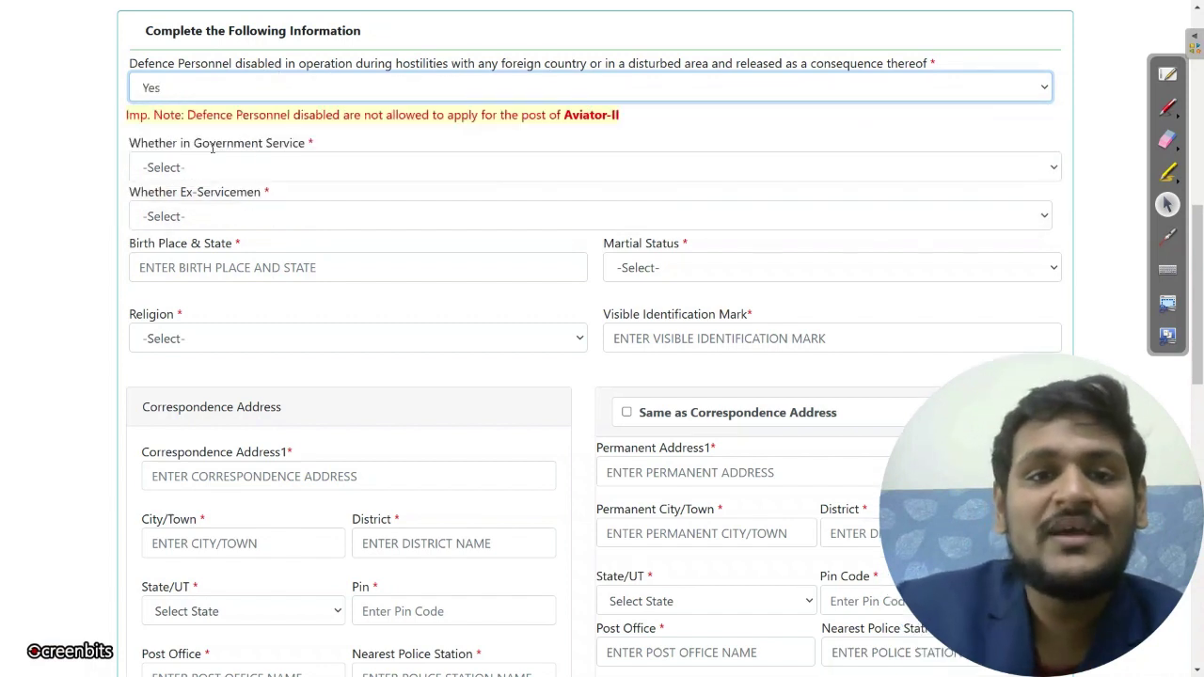
pyautogui.click(263, 88)
pyautogui.click(230, 131)
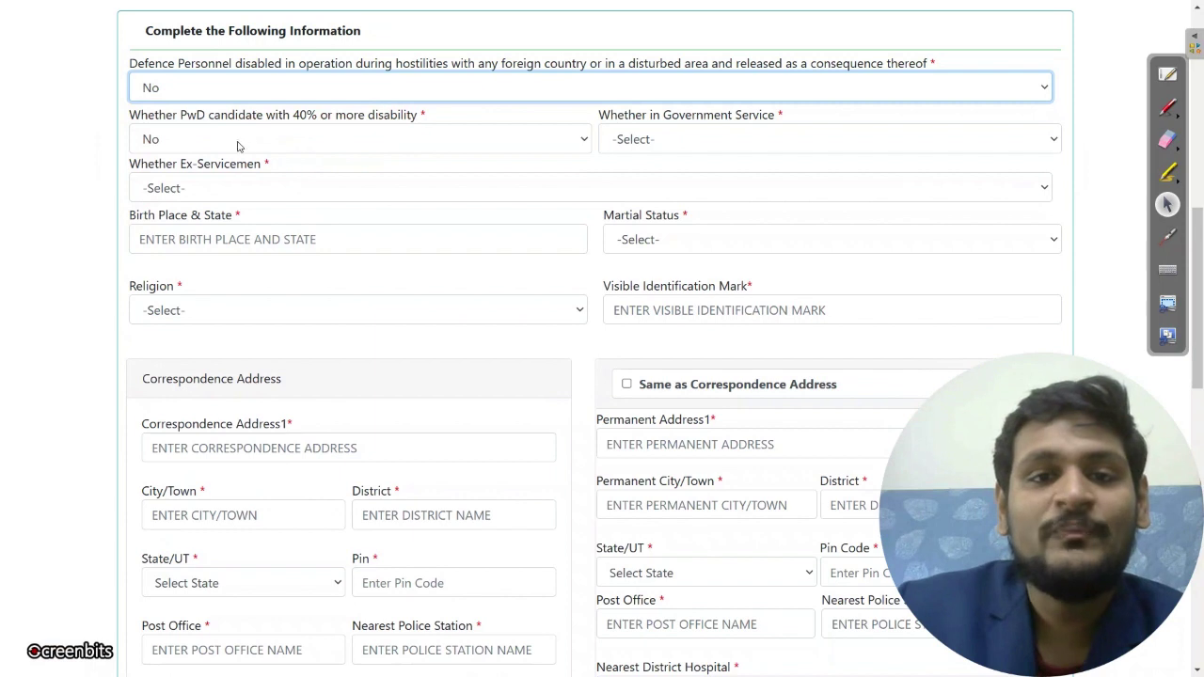
pyautogui.click(289, 141)
pyautogui.click(216, 202)
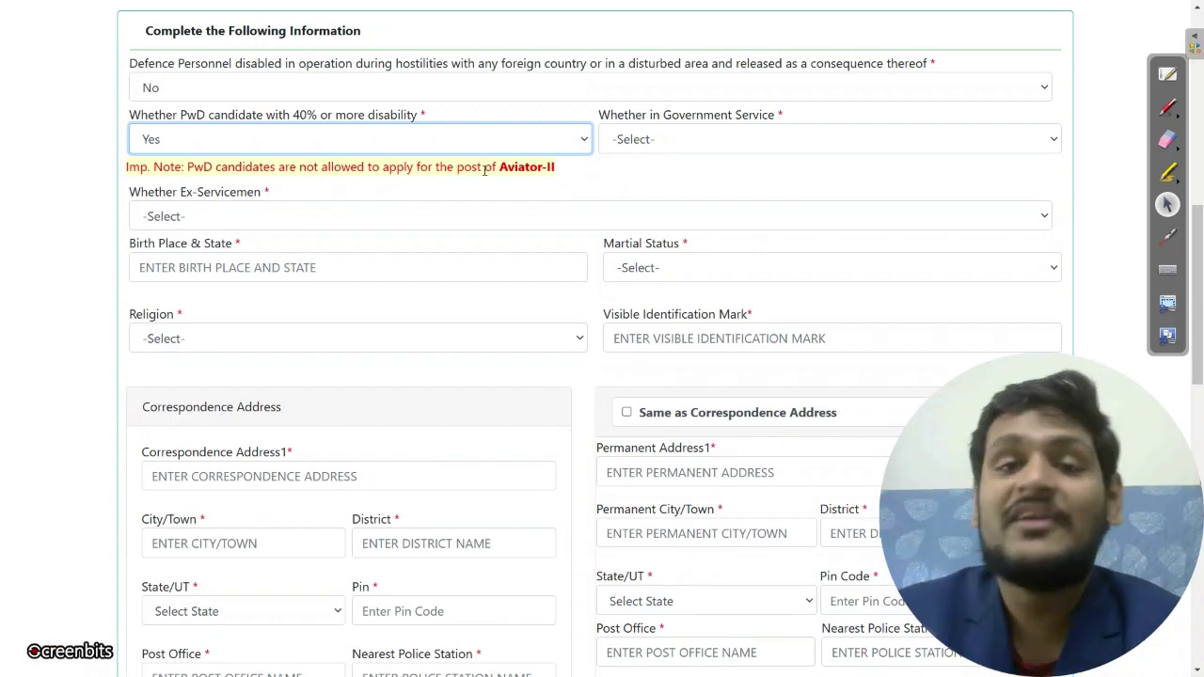
pyautogui.click(268, 141)
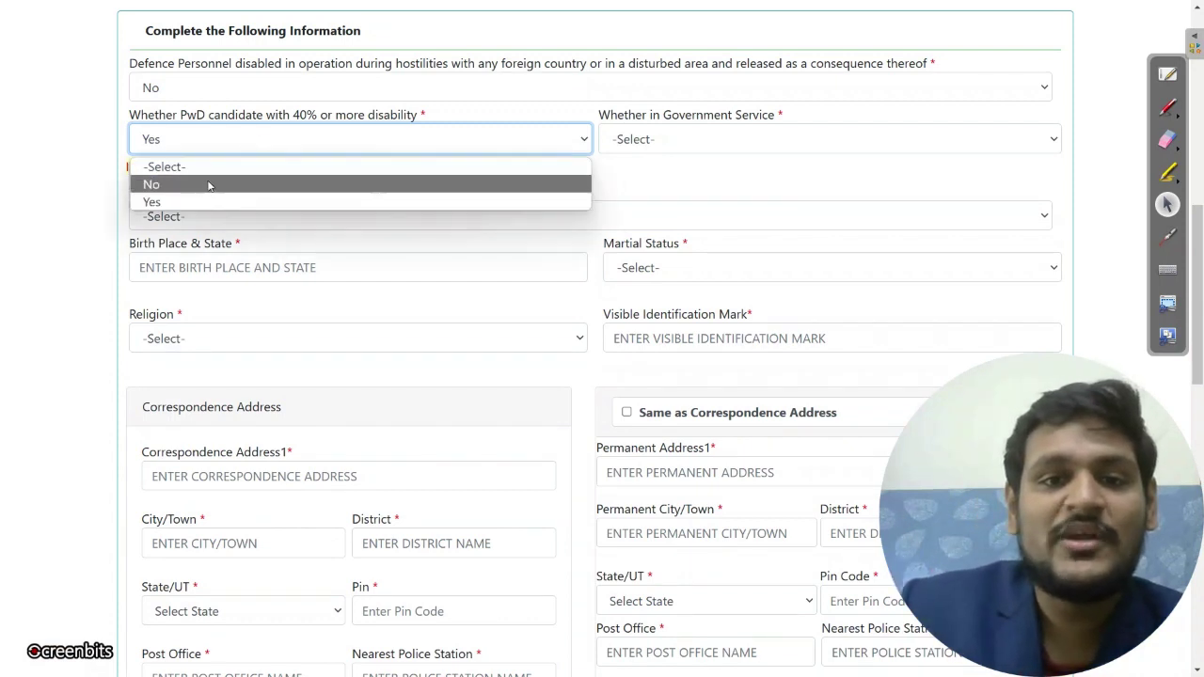
pyautogui.click(208, 185)
# Step: Answer No to the Government Service and Ex-Servicemen questions
pyautogui.click(700, 141)
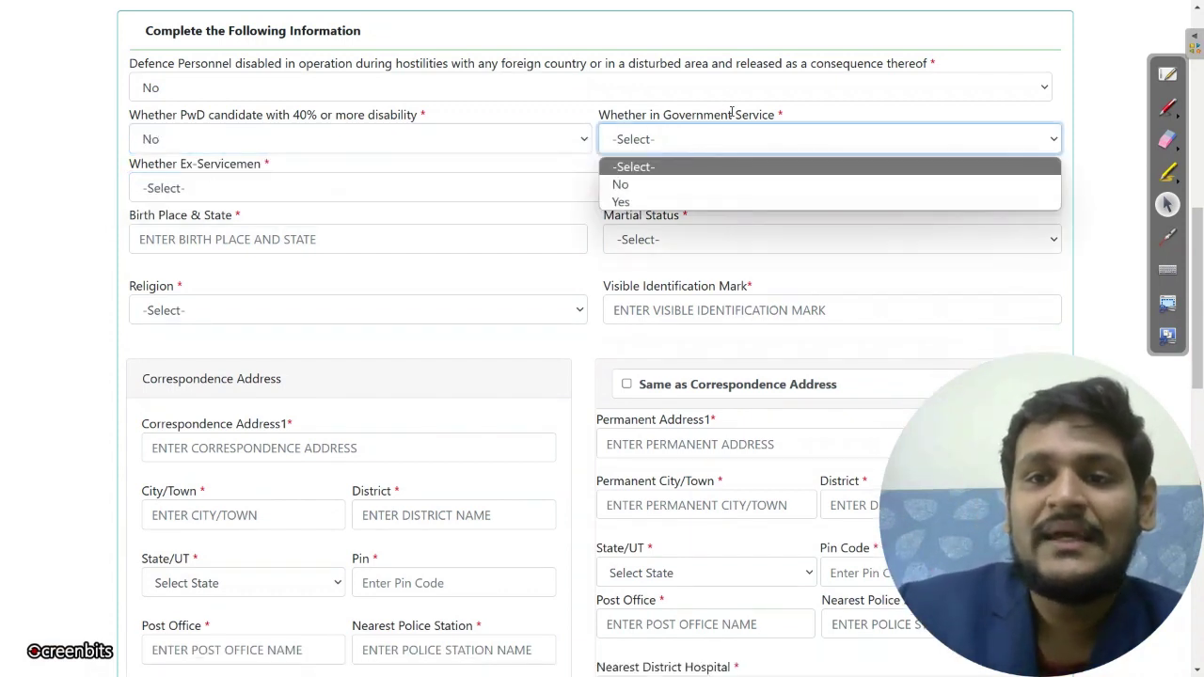
pyautogui.click(647, 200)
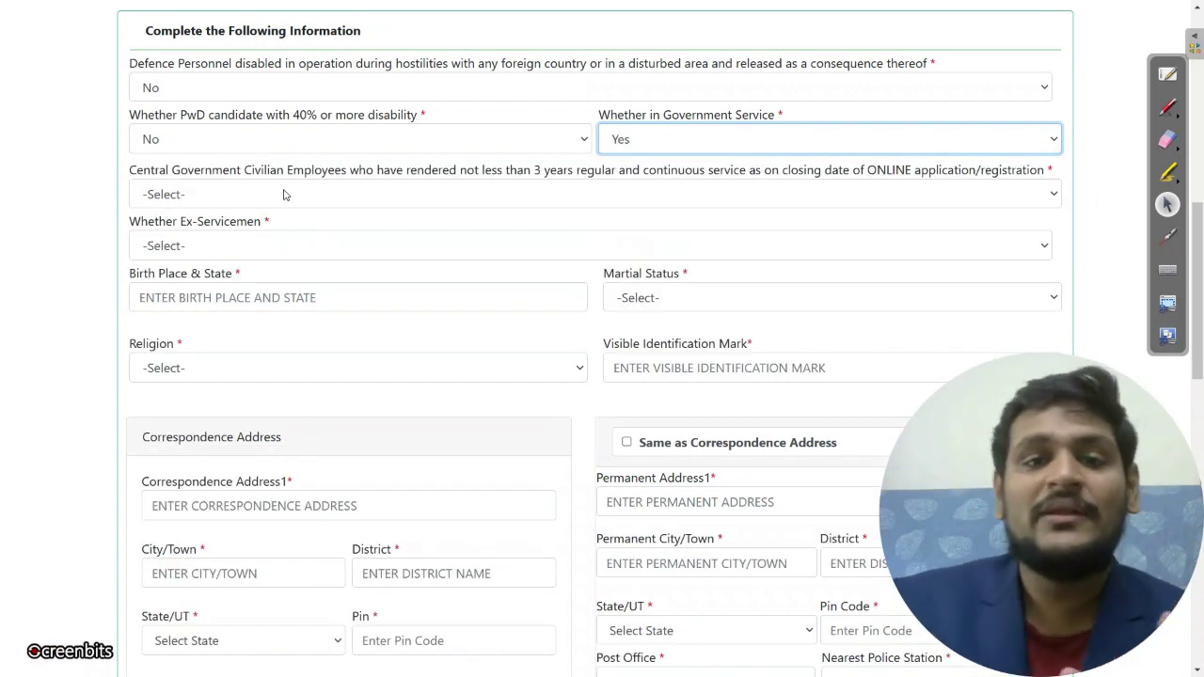
pyautogui.click(239, 196)
pyautogui.click(261, 254)
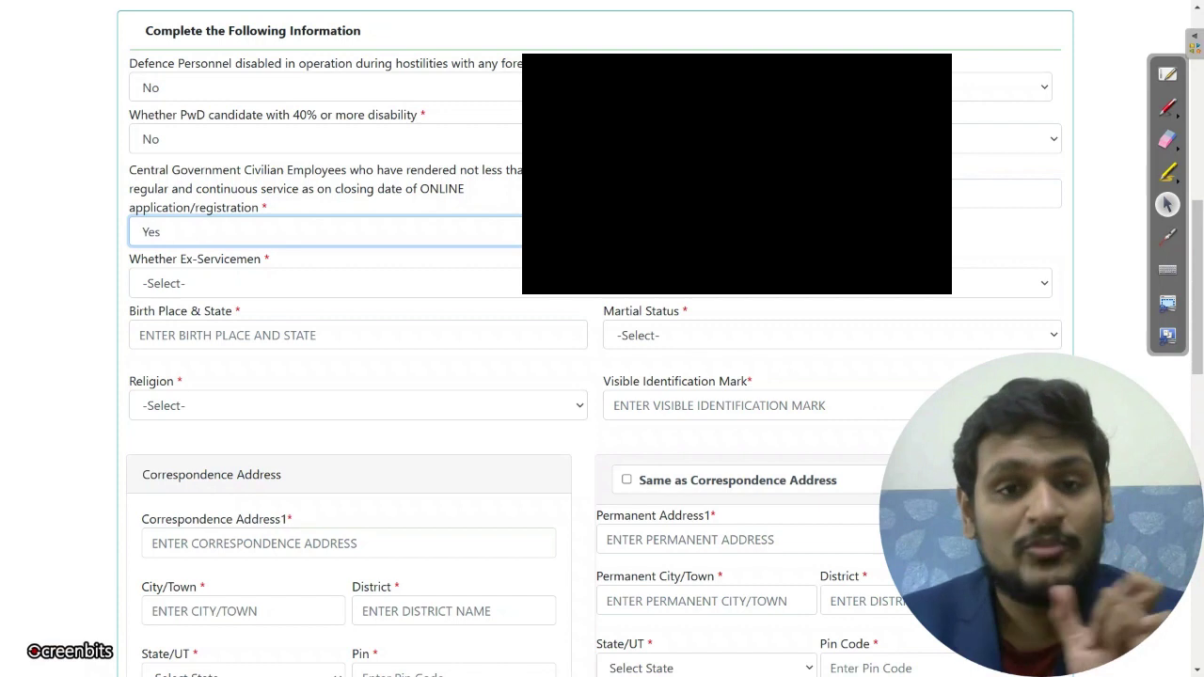
pyautogui.click(649, 139)
pyautogui.click(649, 184)
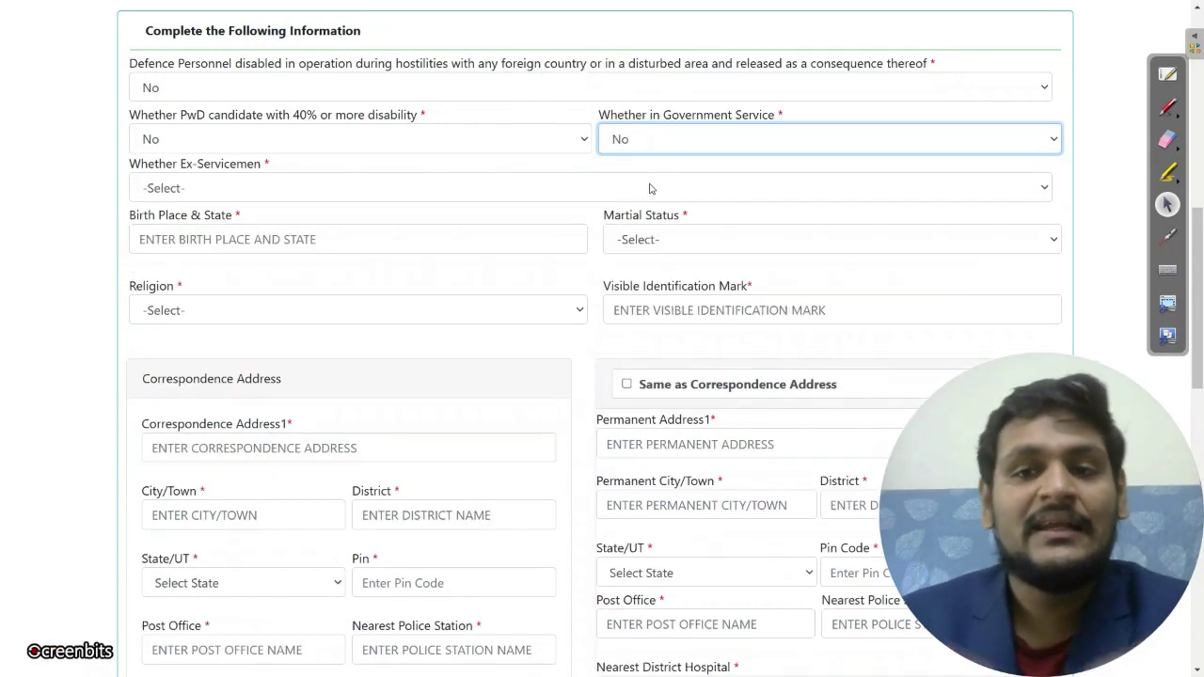
pyautogui.click(288, 196)
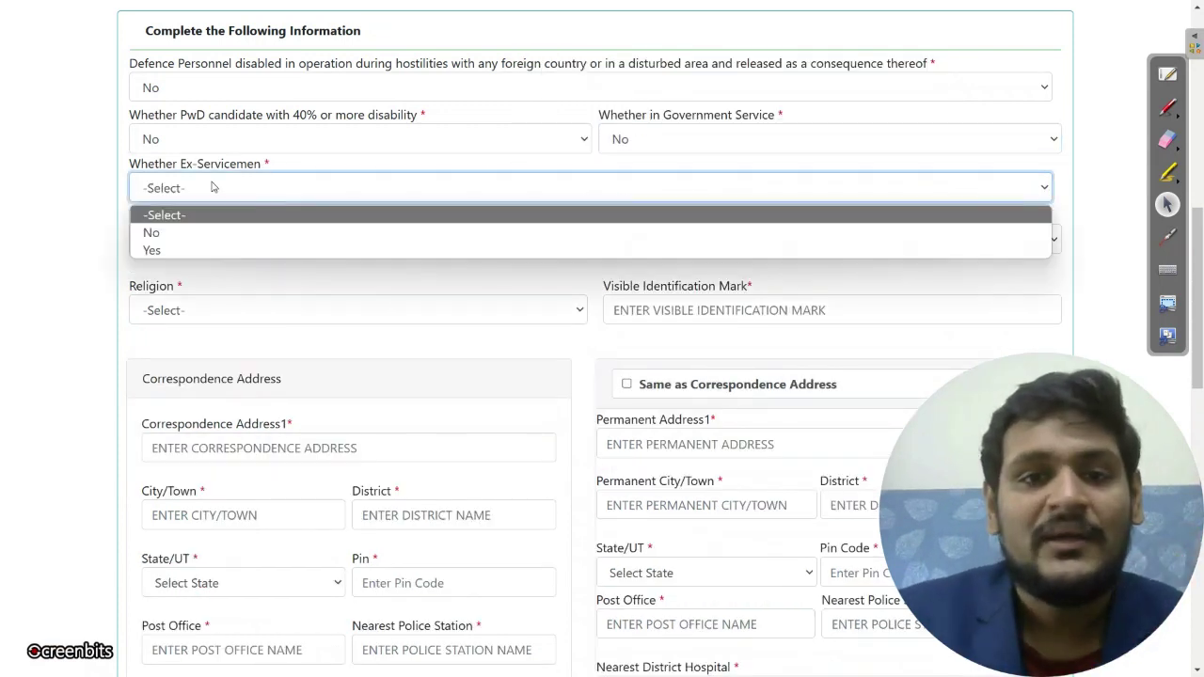
pyautogui.click(282, 248)
pyautogui.click(409, 192)
pyautogui.click(435, 234)
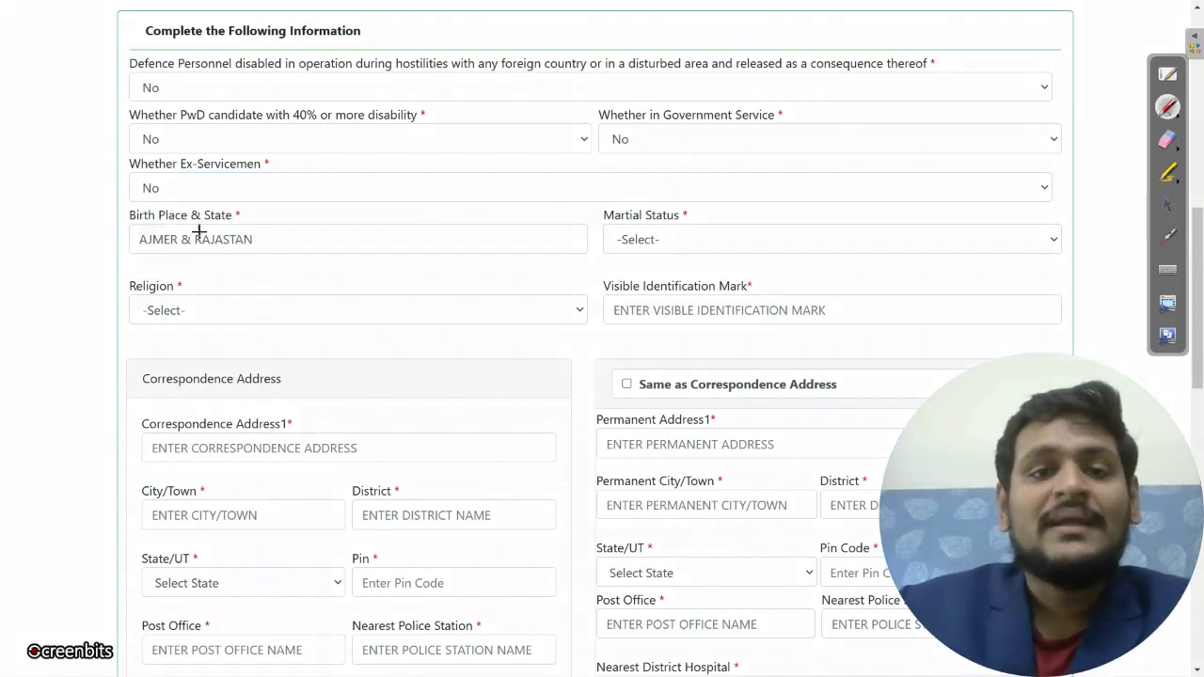
# Step: Circle the filled birth place field and set marital status to Married
pyautogui.moveTo(117, 243); pyautogui.dragTo(129, 242)
pyautogui.click(1167, 204)
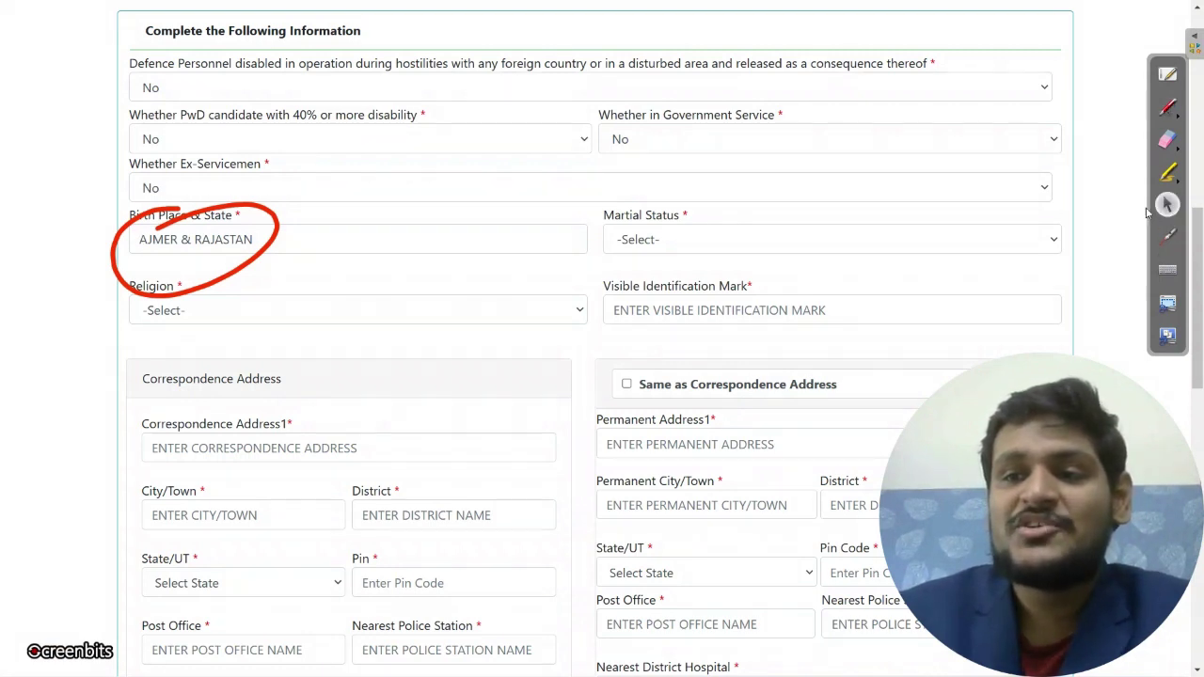
pyautogui.click(674, 240)
pyautogui.click(649, 284)
pyautogui.click(705, 250)
pyautogui.click(682, 301)
# Step: Set religion to Hinduism
pyautogui.click(199, 311)
pyautogui.click(180, 354)
pyautogui.click(489, 313)
pyautogui.click(274, 369)
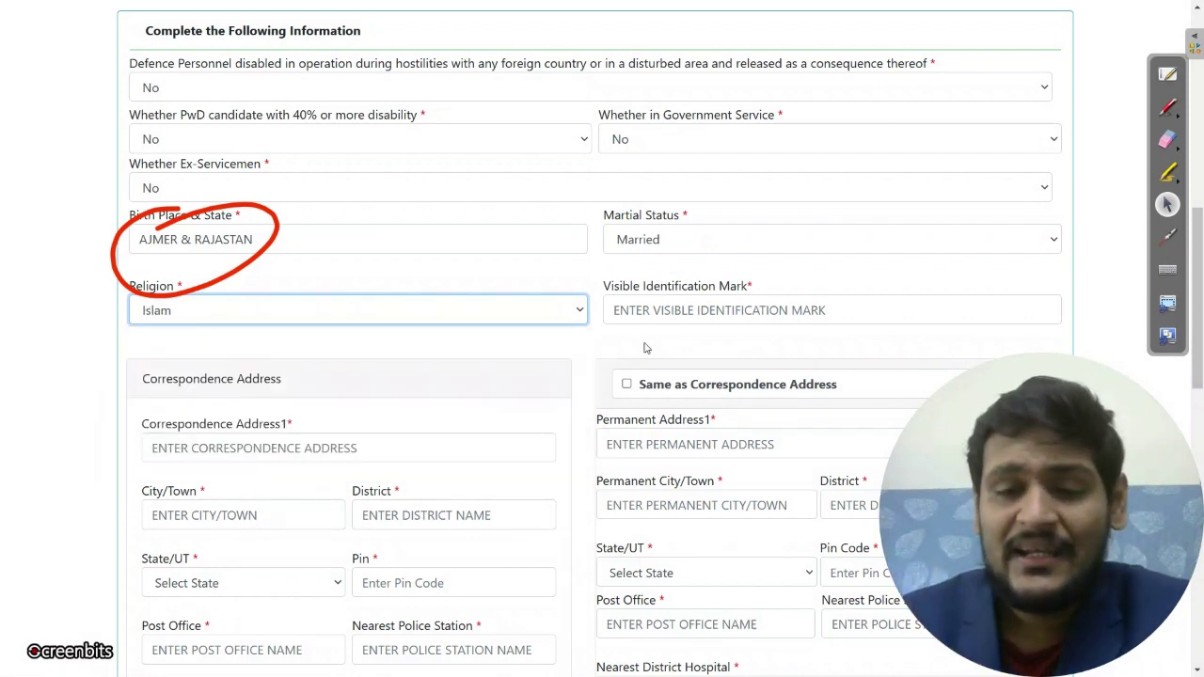
pyautogui.click(530, 305)
pyautogui.click(354, 354)
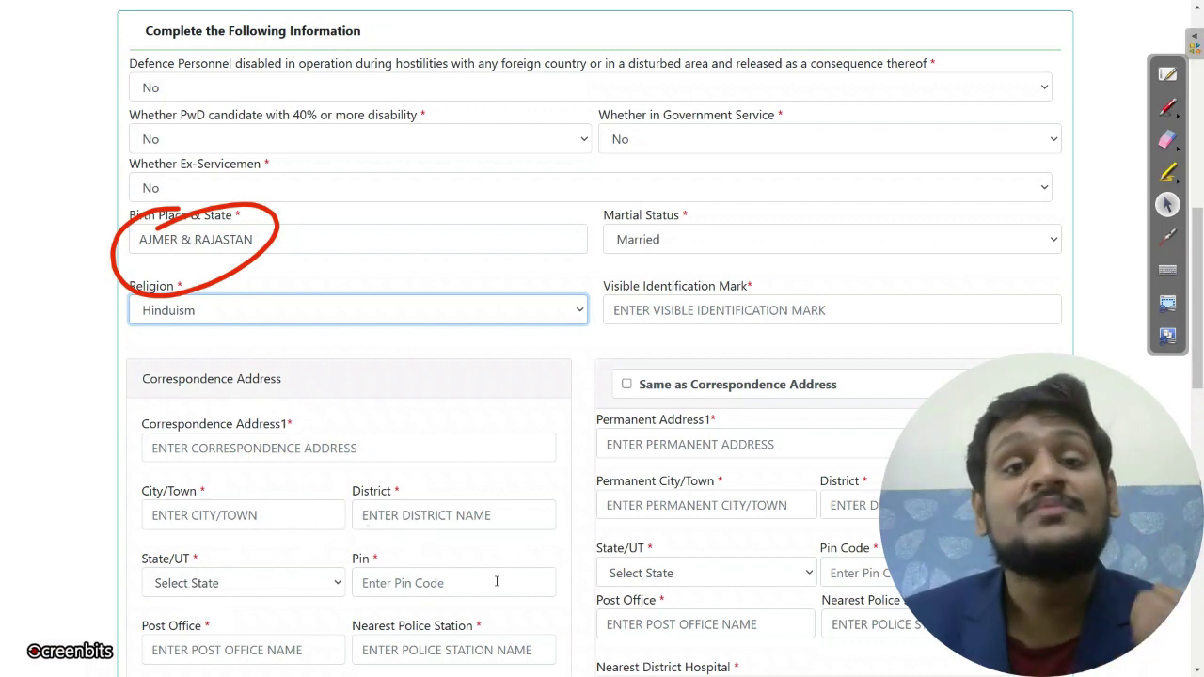
pyautogui.scroll(-3, 205, 519)
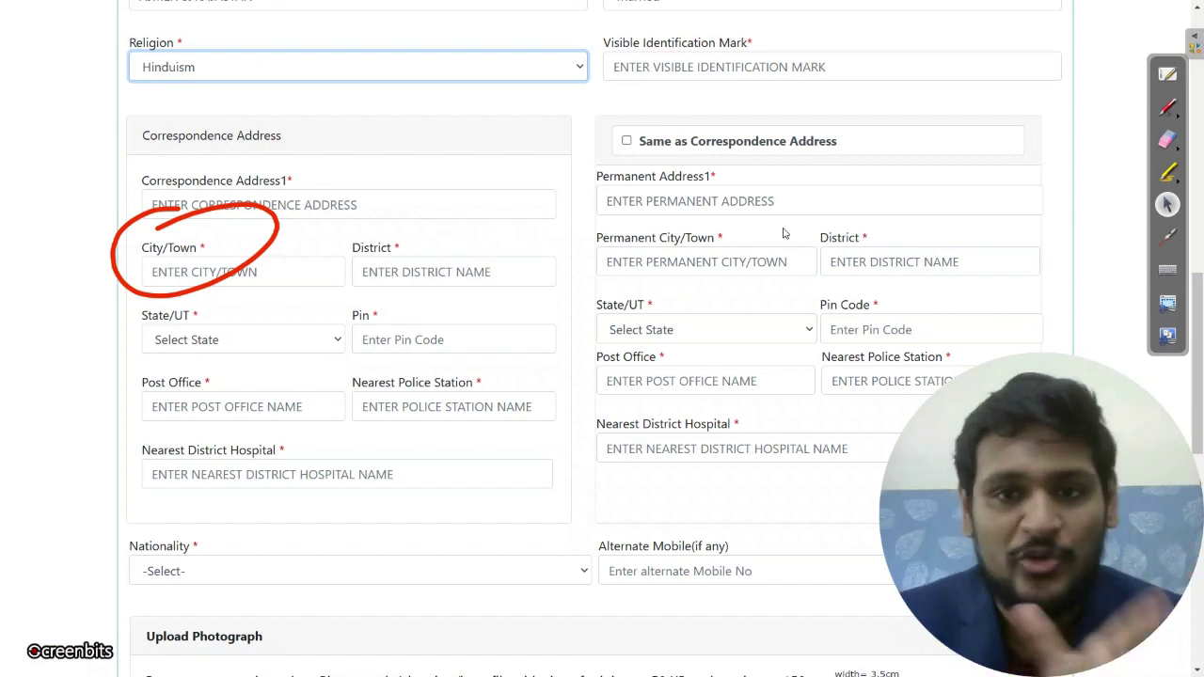
# Step: Circle the optional alternate mobile field and the photograph and signature upload requirements
pyautogui.scroll(-6, 730, 380)
pyautogui.moveTo(47, 109)
pyautogui.mouseDown()
pyautogui.moveTo(132, 60)
pyautogui.moveTo(127, 73)
pyautogui.mouseUp()
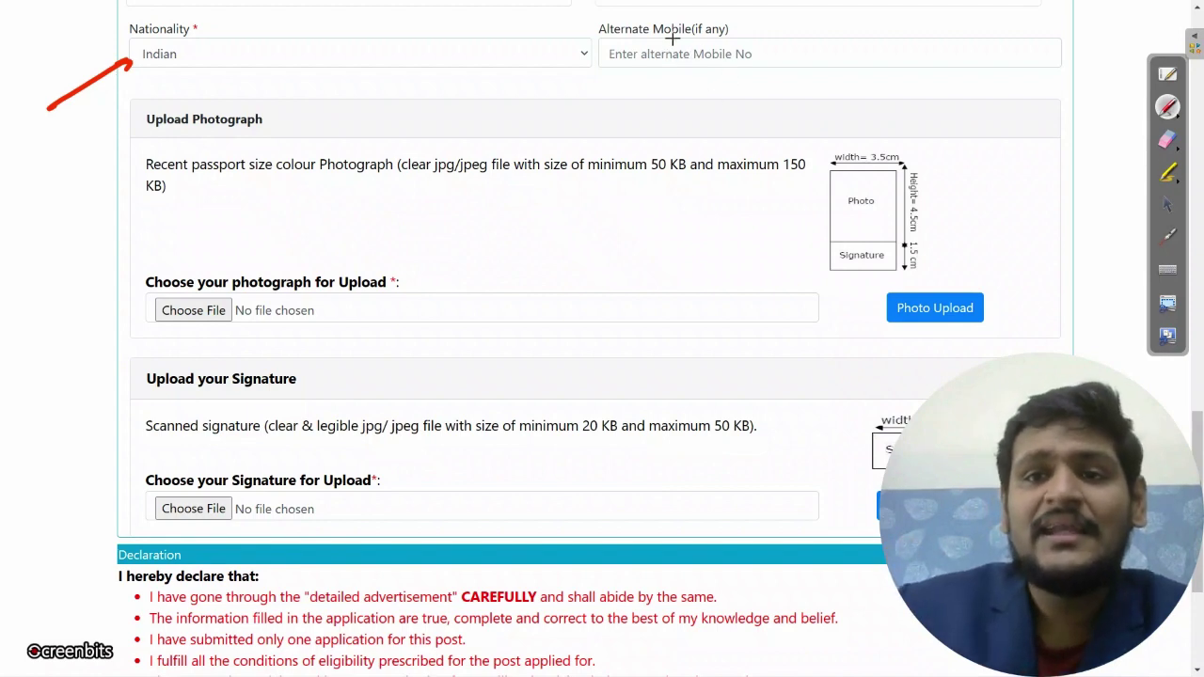
pyautogui.moveTo(671, 45); pyautogui.dragTo(613, 41)
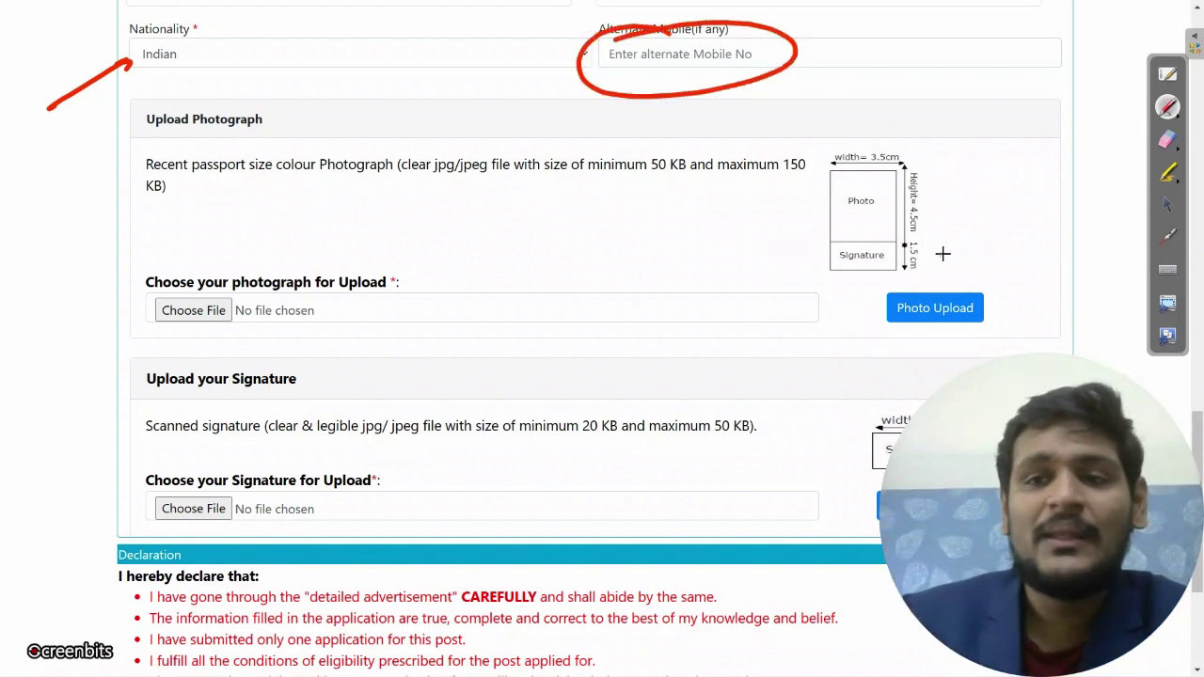
pyautogui.moveTo(357, 246)
pyautogui.mouseDown()
pyautogui.moveTo(350, 318)
pyautogui.moveTo(414, 252)
pyautogui.mouseUp()
pyautogui.moveTo(319, 459); pyautogui.dragTo(418, 451)
pyautogui.click(1170, 201)
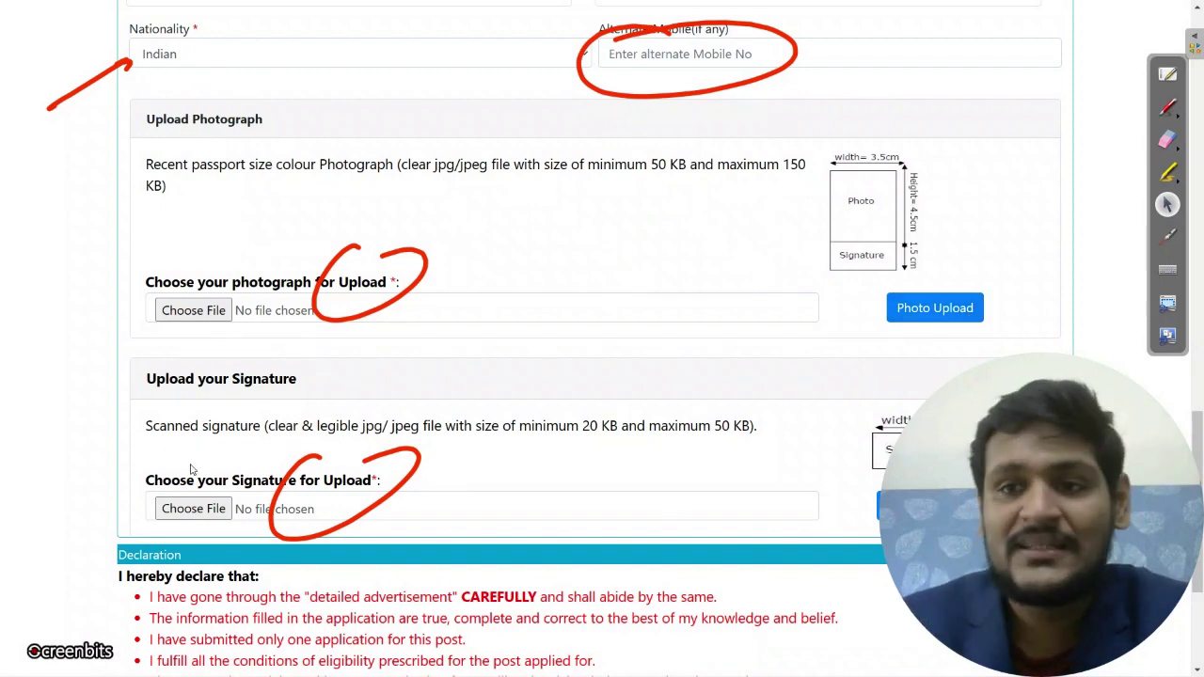
# Step: Mark the 3.5 cm photo width and 1.5 cm signature height on the size diagrams
pyautogui.click(1167, 106)
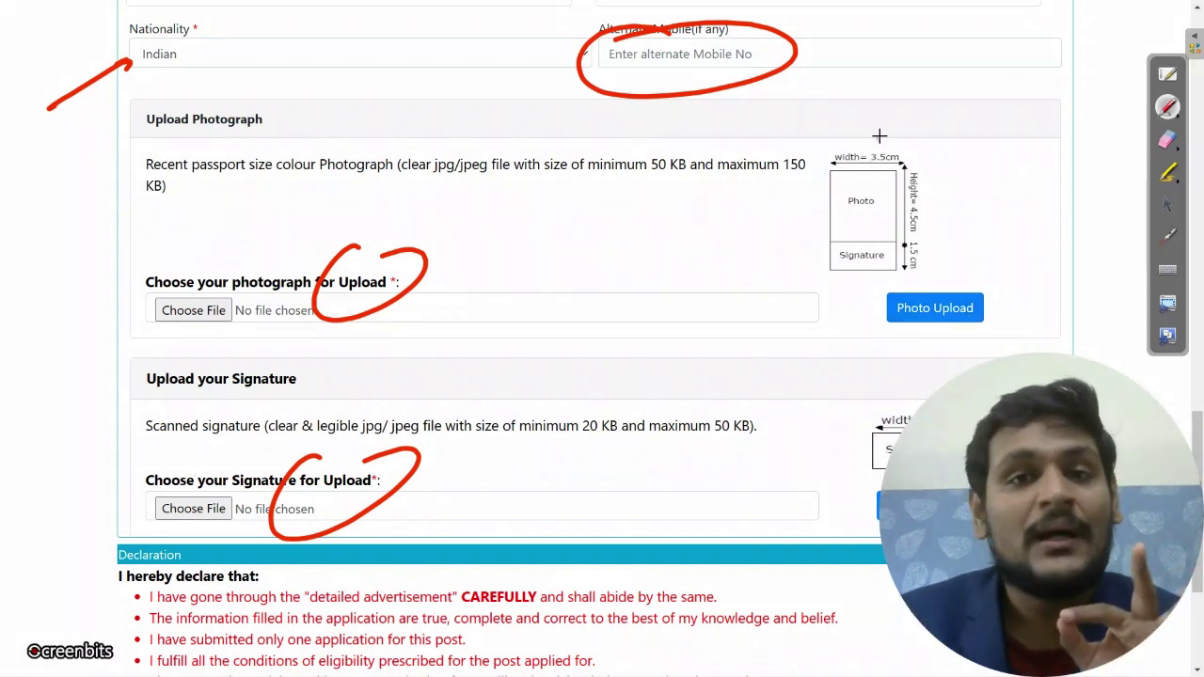
pyautogui.moveTo(909, 157); pyautogui.dragTo(935, 139)
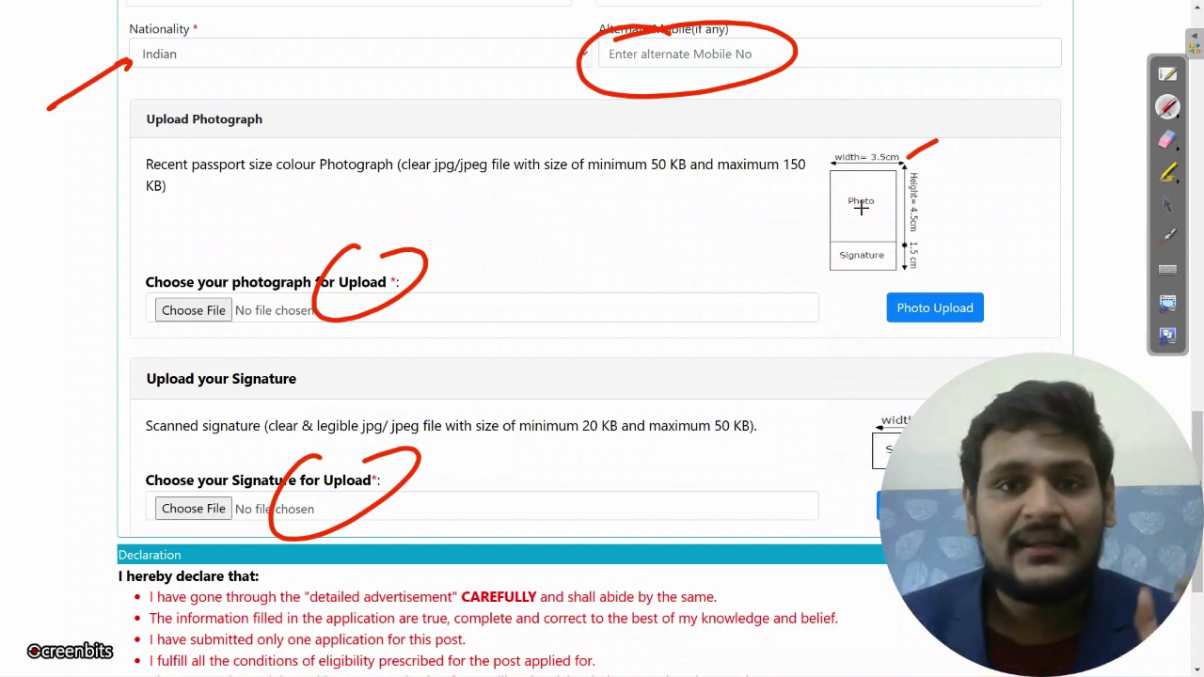
pyautogui.moveTo(862, 169)
pyautogui.mouseDown()
pyautogui.moveTo(901, 165)
pyautogui.moveTo(958, 183)
pyautogui.mouseUp()
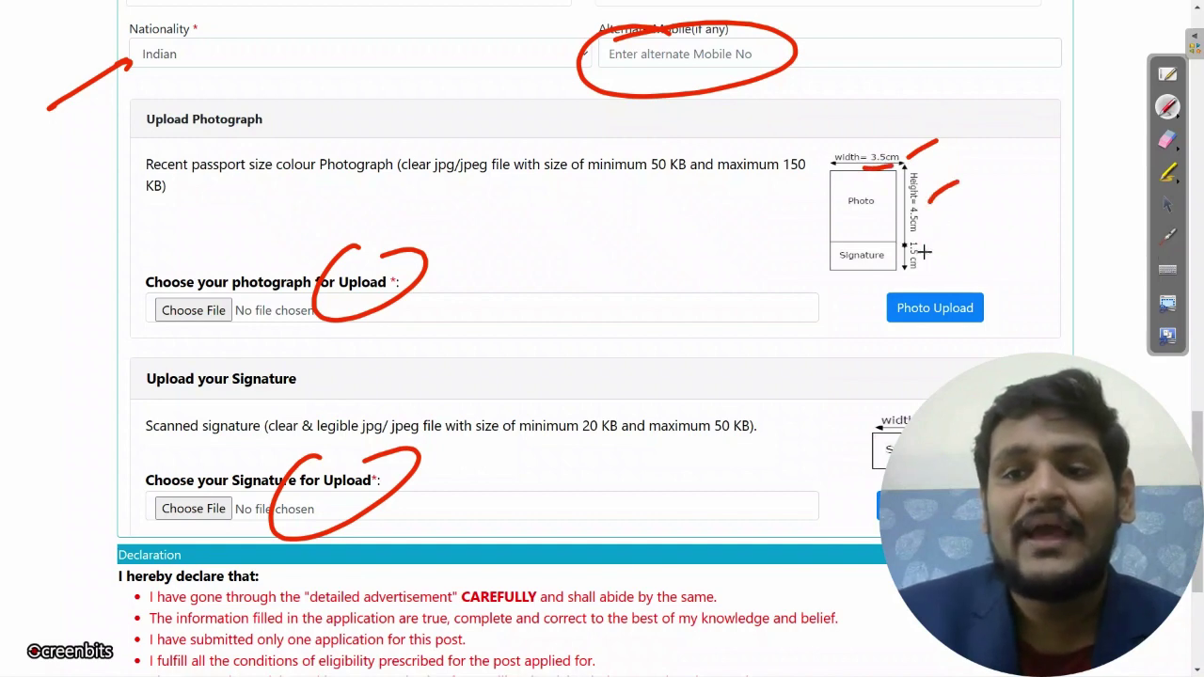
pyautogui.moveTo(925, 251); pyautogui.dragTo(947, 239)
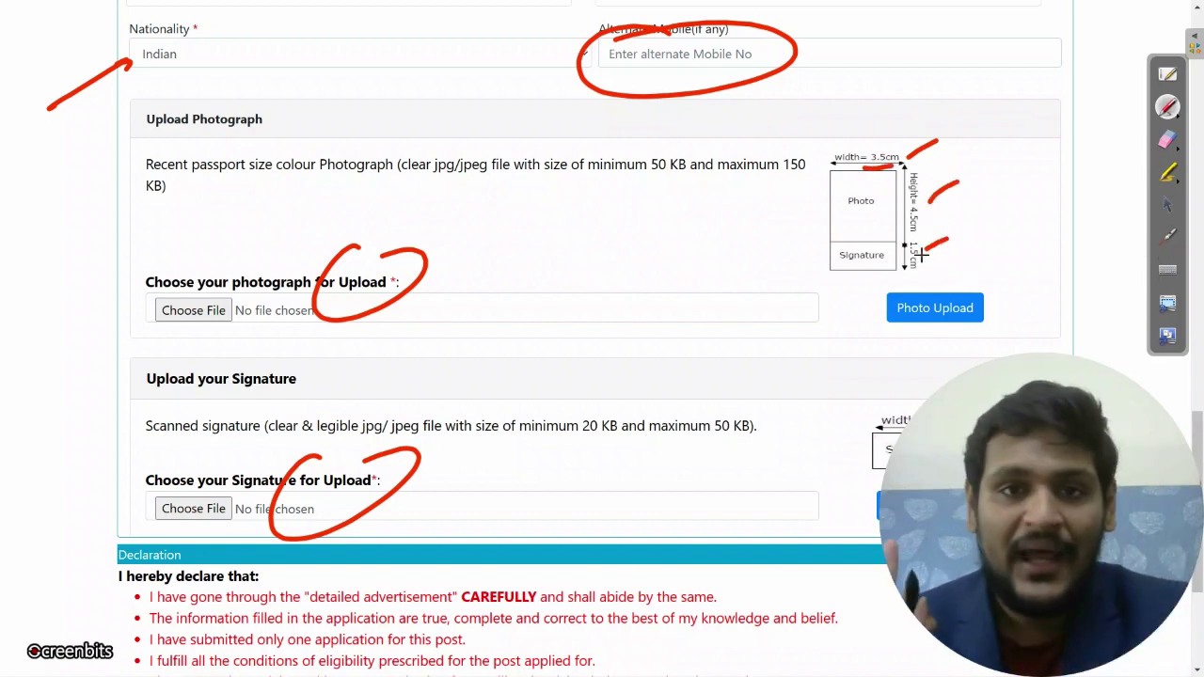
pyautogui.moveTo(919, 395); pyautogui.dragTo(880, 496)
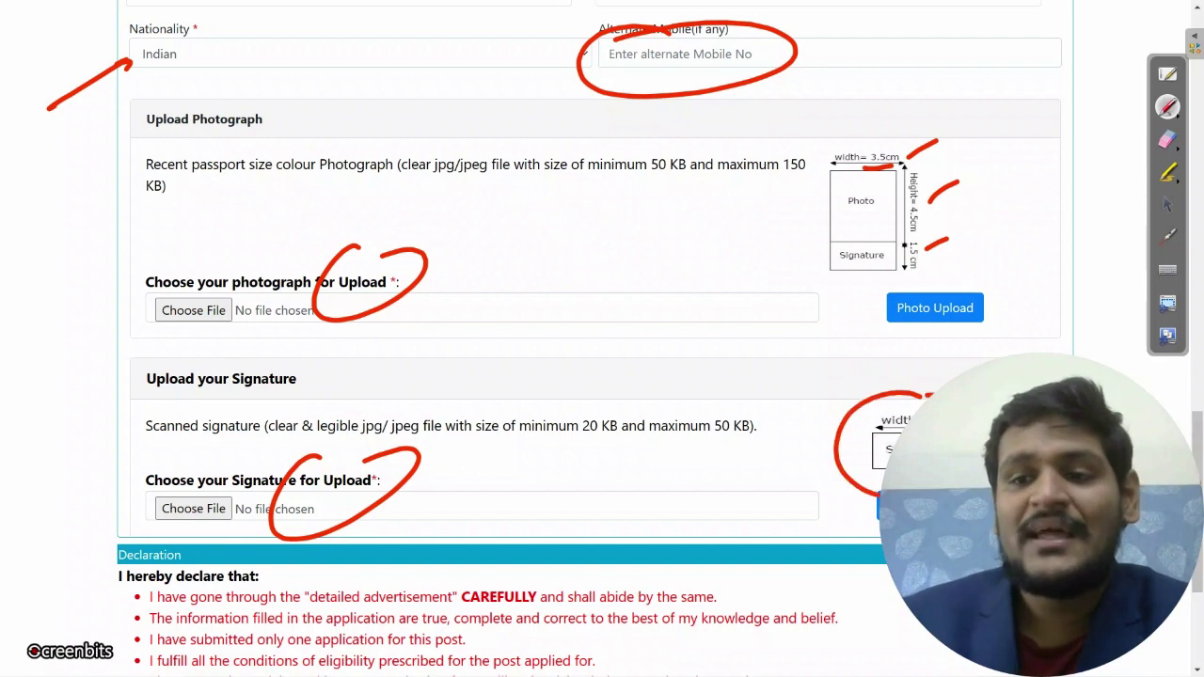
# Step: On the dashboard, point out the completed personal details step and the Fill Up Application step
pyautogui.click(1167, 204)
pyautogui.scroll(-3, 761, 326)
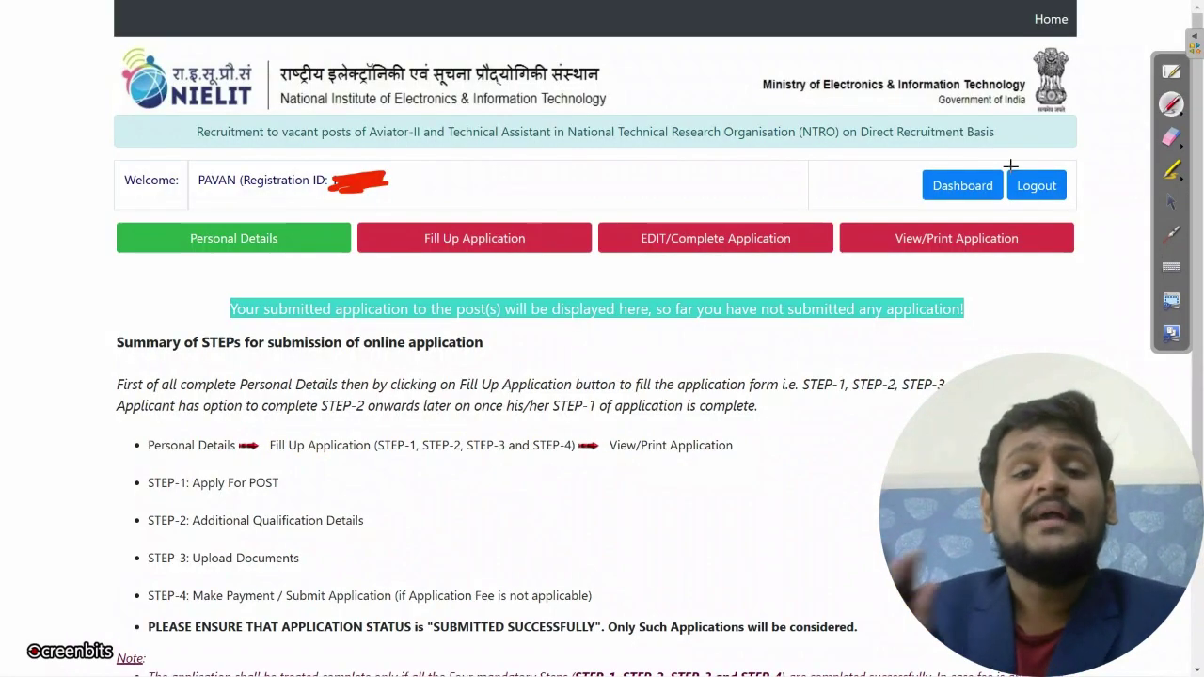
pyautogui.moveTo(185, 292); pyautogui.dragTo(271, 235)
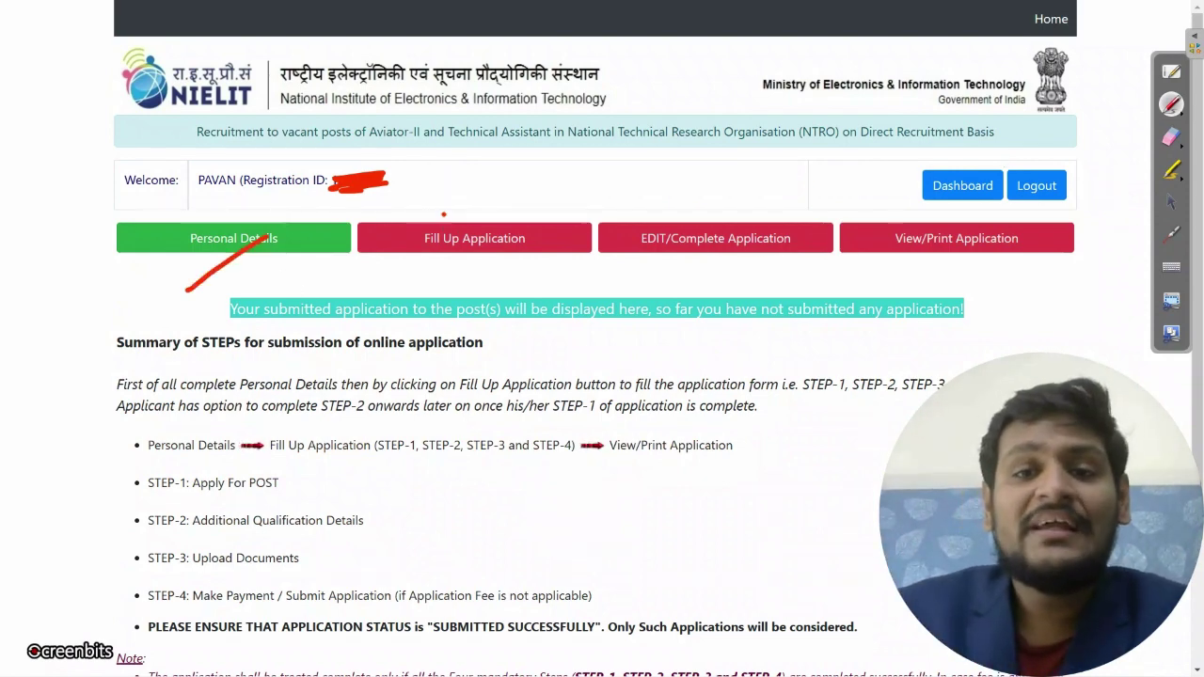
pyautogui.moveTo(442, 217); pyautogui.dragTo(541, 230)
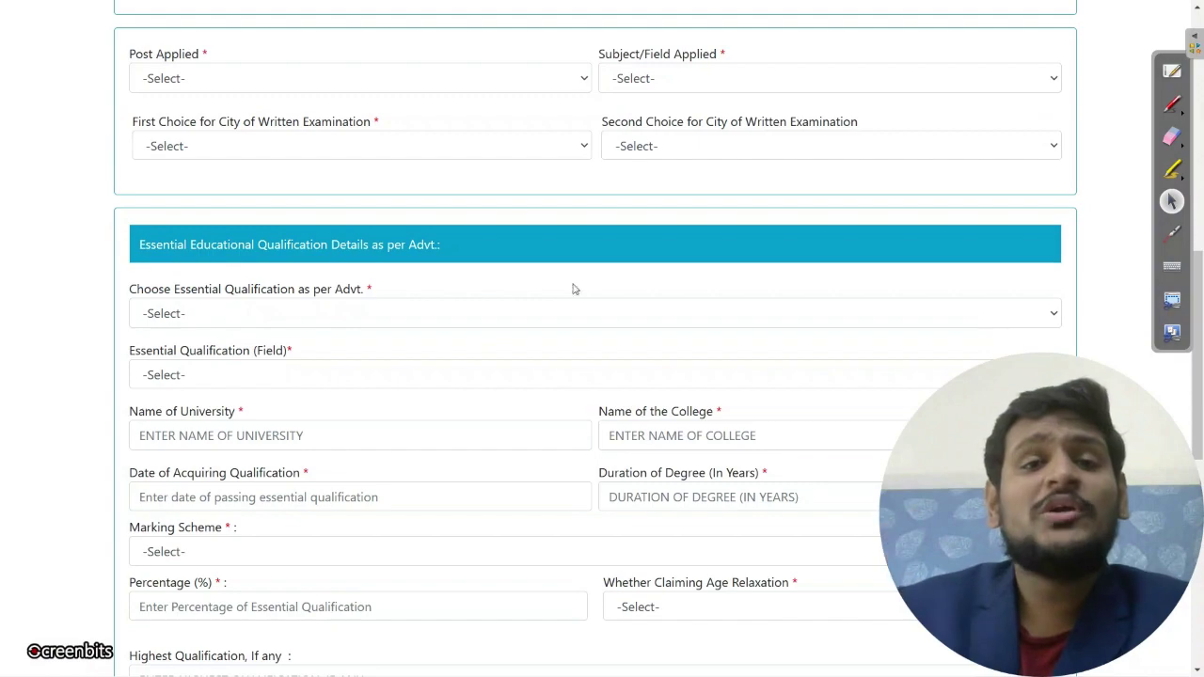
# Step: Choose Technical Assistant as the post and Computer Science & Information Technology as subject
pyautogui.click(282, 79)
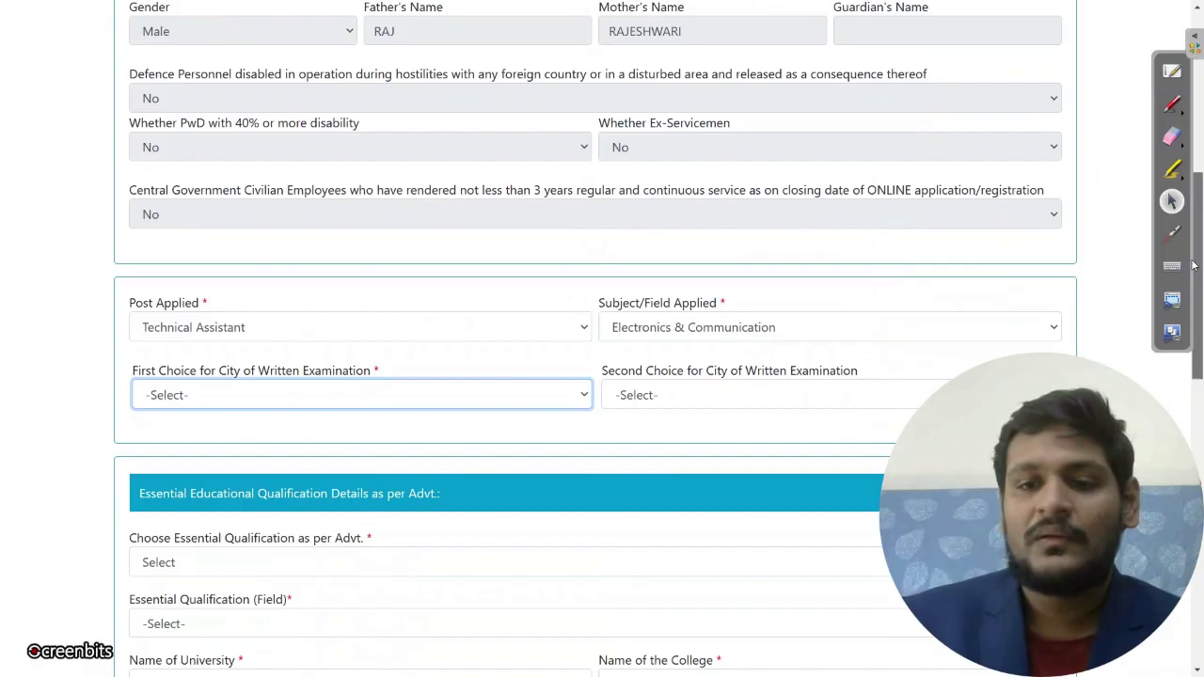
pyautogui.scroll(-3, 658, 283)
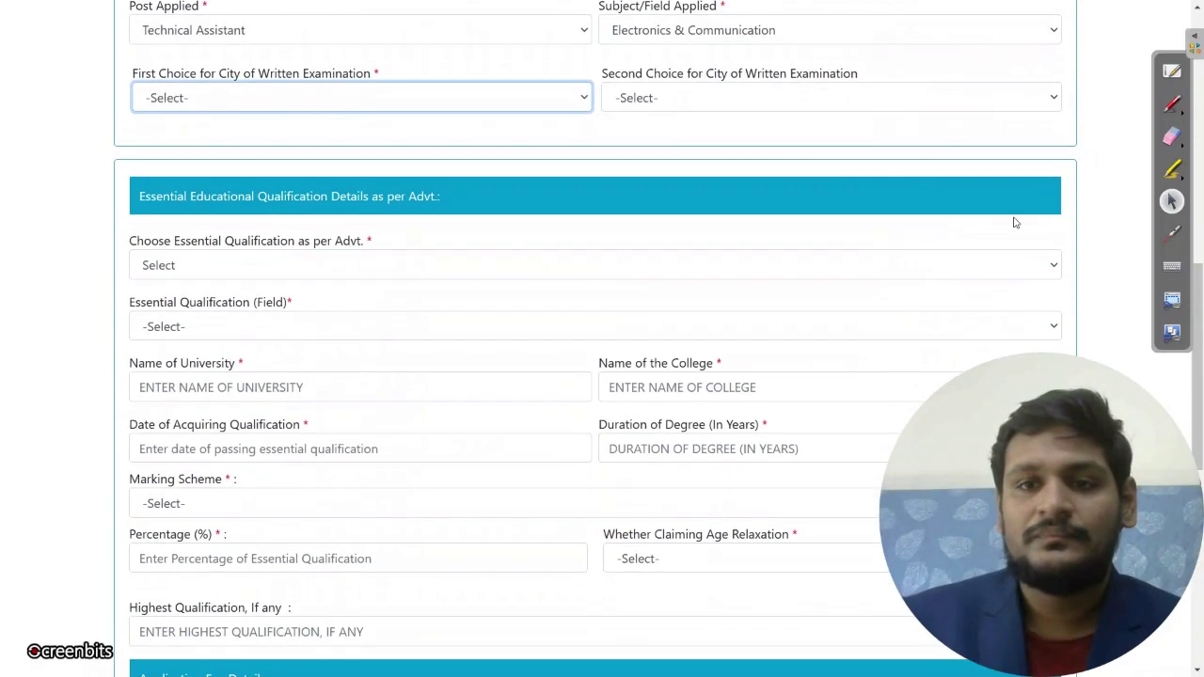
pyautogui.click(704, 38)
pyautogui.click(671, 74)
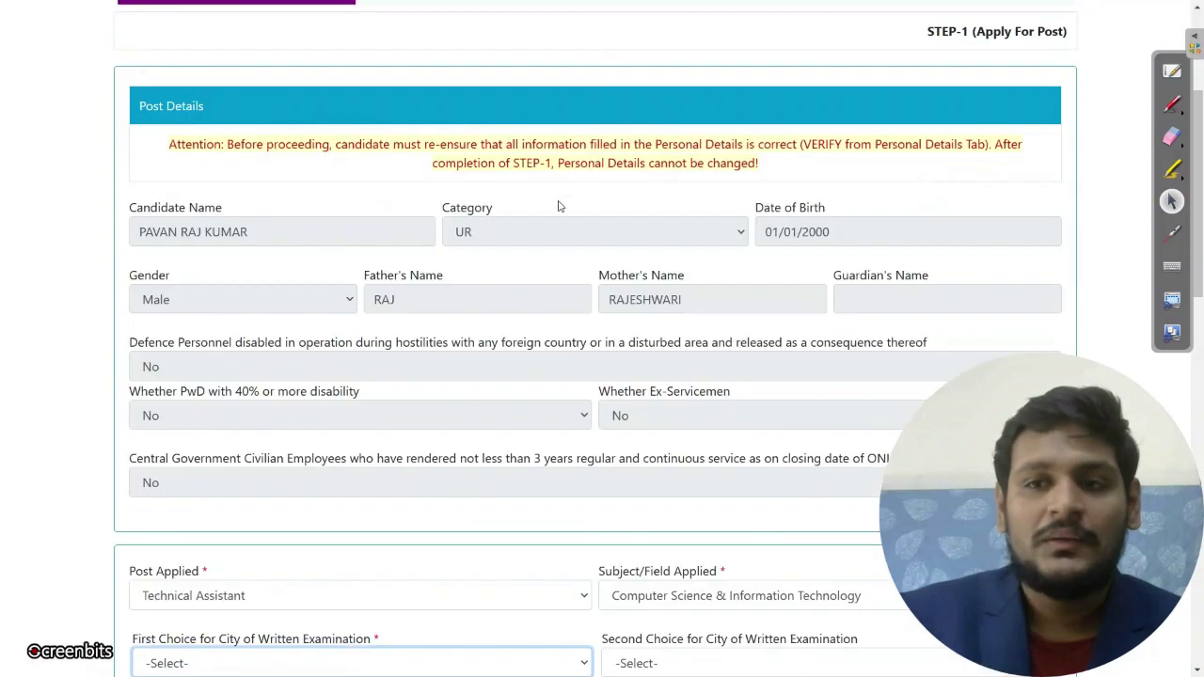
pyautogui.scroll(-3, 1178, 276)
pyautogui.scroll(-3, 1178, 276)
pyautogui.scroll(2, 752, 235)
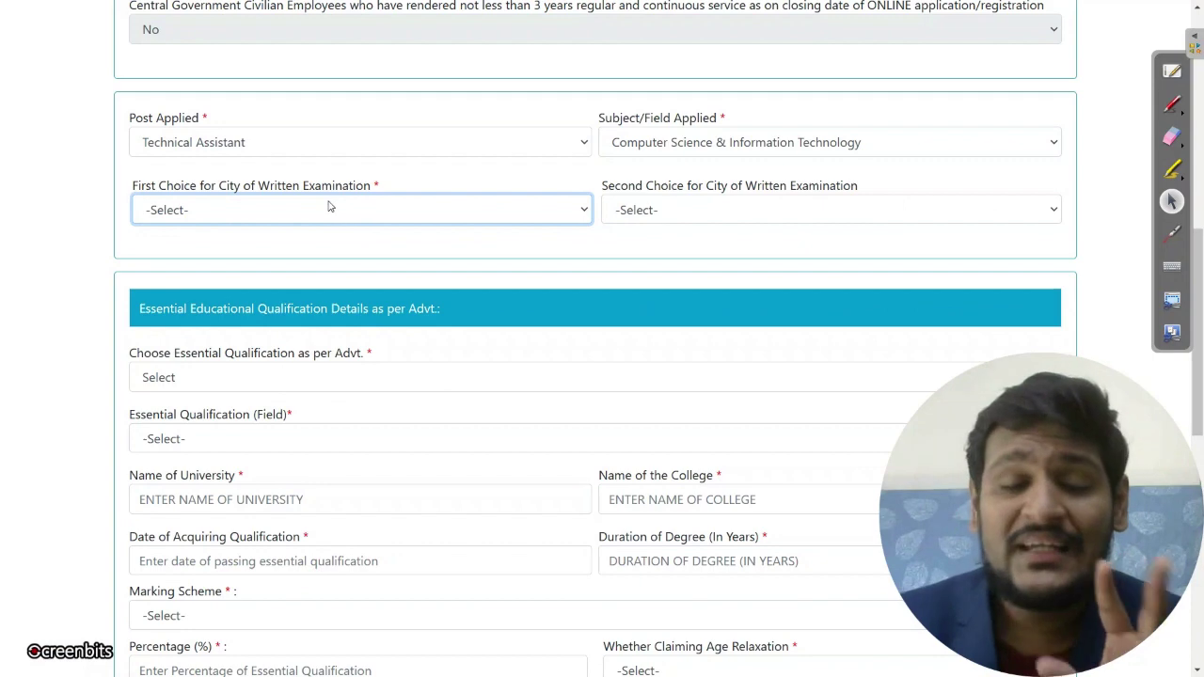
# Step: Pick Hyderabad as first and Kurukshetra as second exam city
pyautogui.click(358, 212)
pyautogui.click(347, 411)
pyautogui.click(684, 211)
pyautogui.click(676, 480)
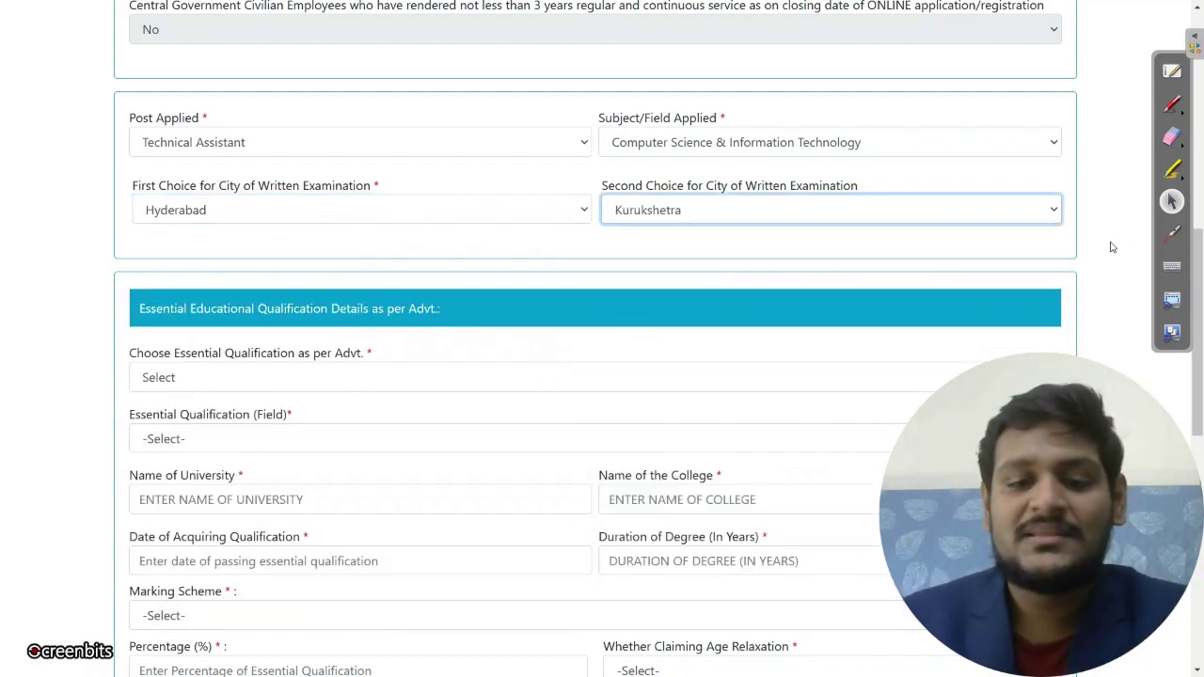
pyautogui.scroll(-2, 526, 162)
pyautogui.click(526, 155)
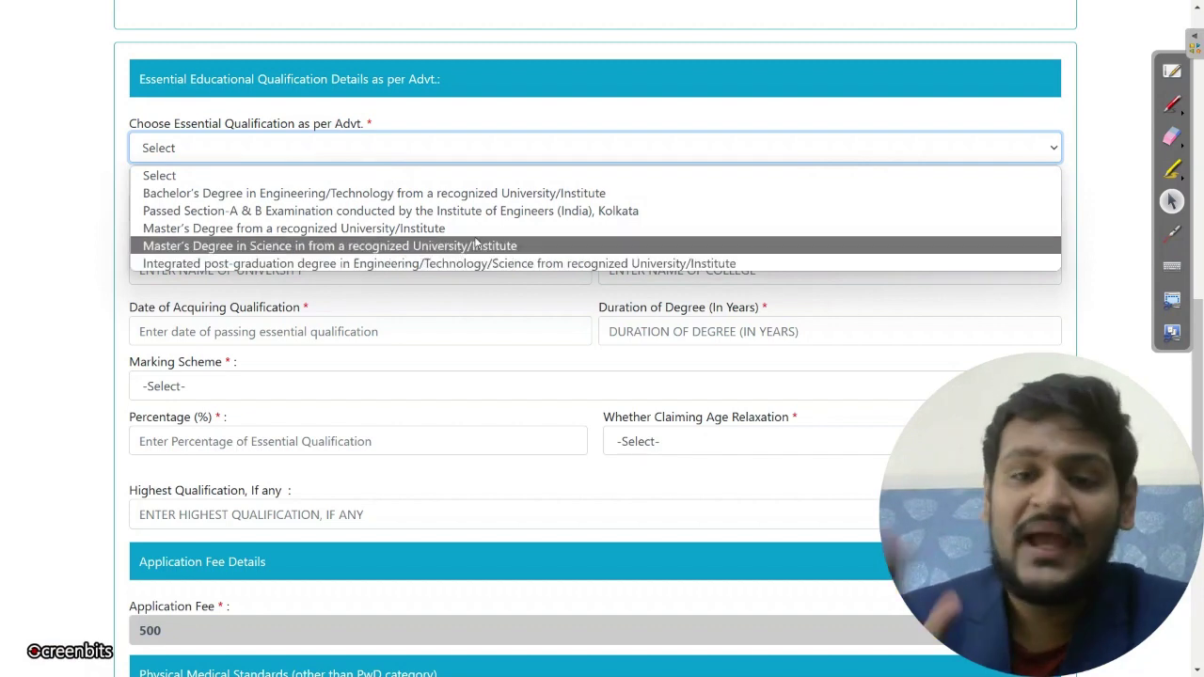
# Step: Set Bachelor's Degree in Engineering/Technology, field Combination of two or more of above fields, certified Yes
pyautogui.click(486, 192)
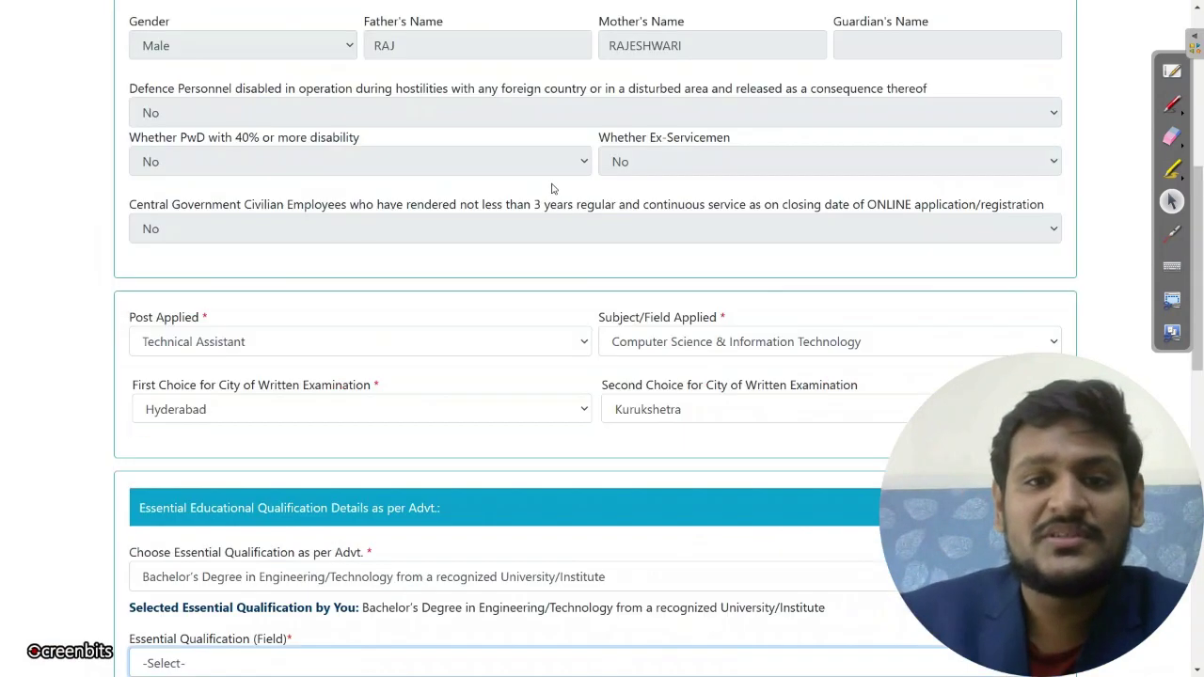
pyautogui.click(790, 140)
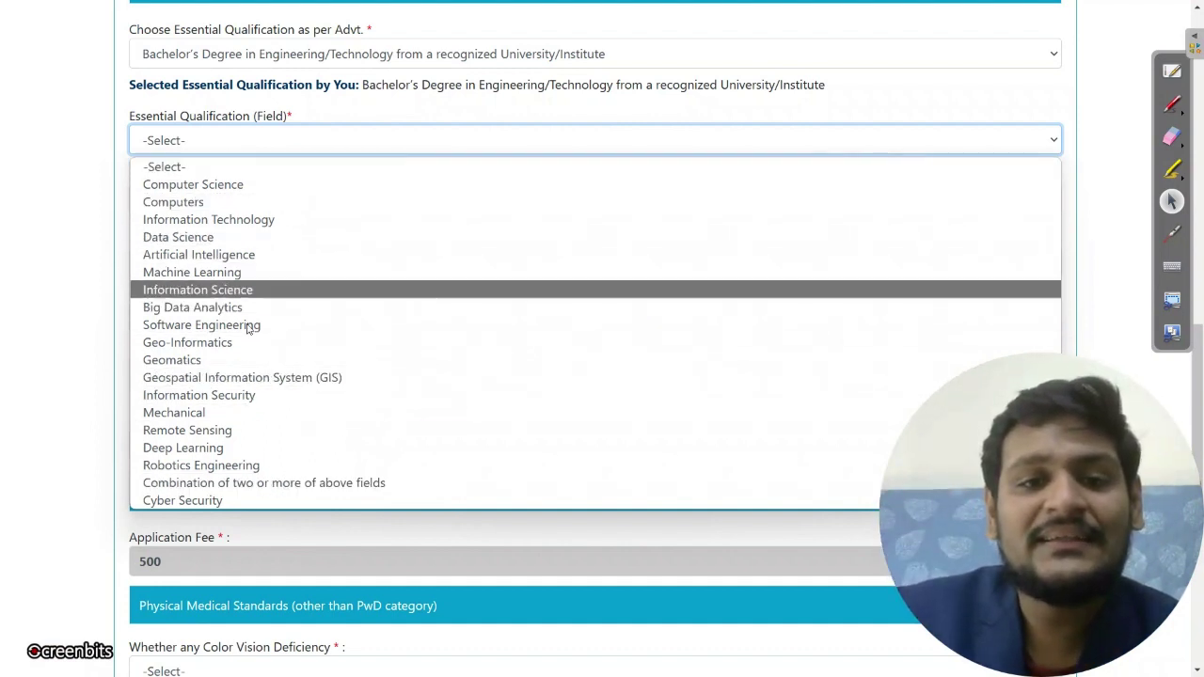
pyautogui.click(226, 184)
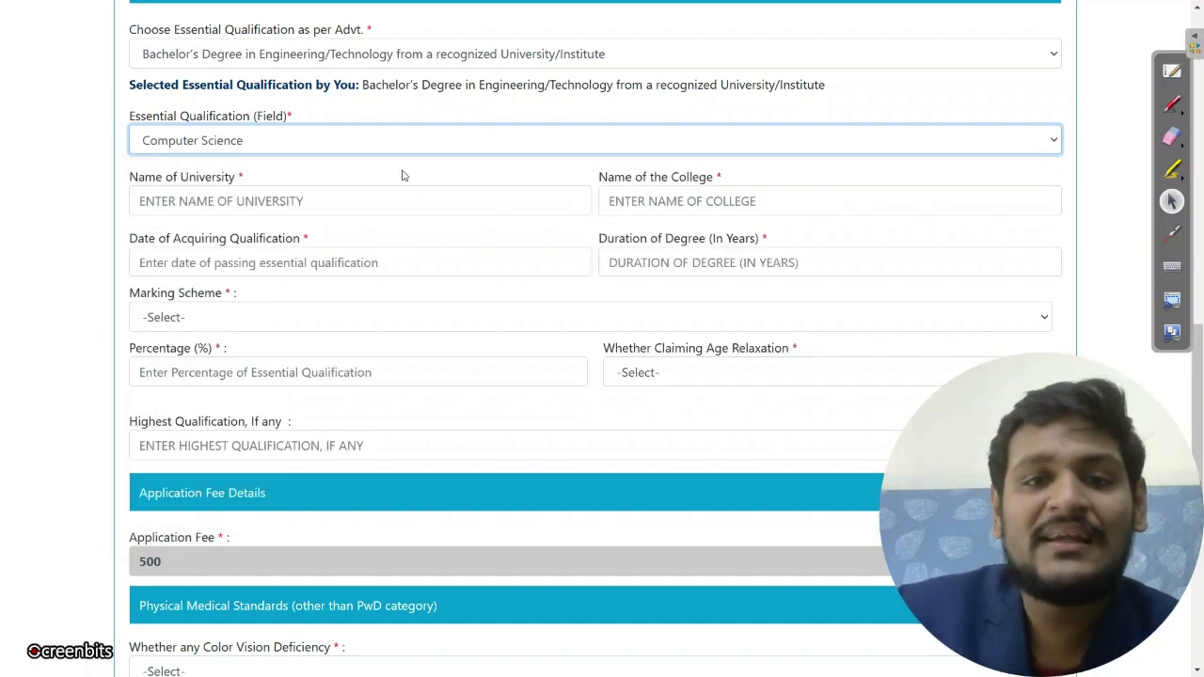
pyautogui.click(317, 141)
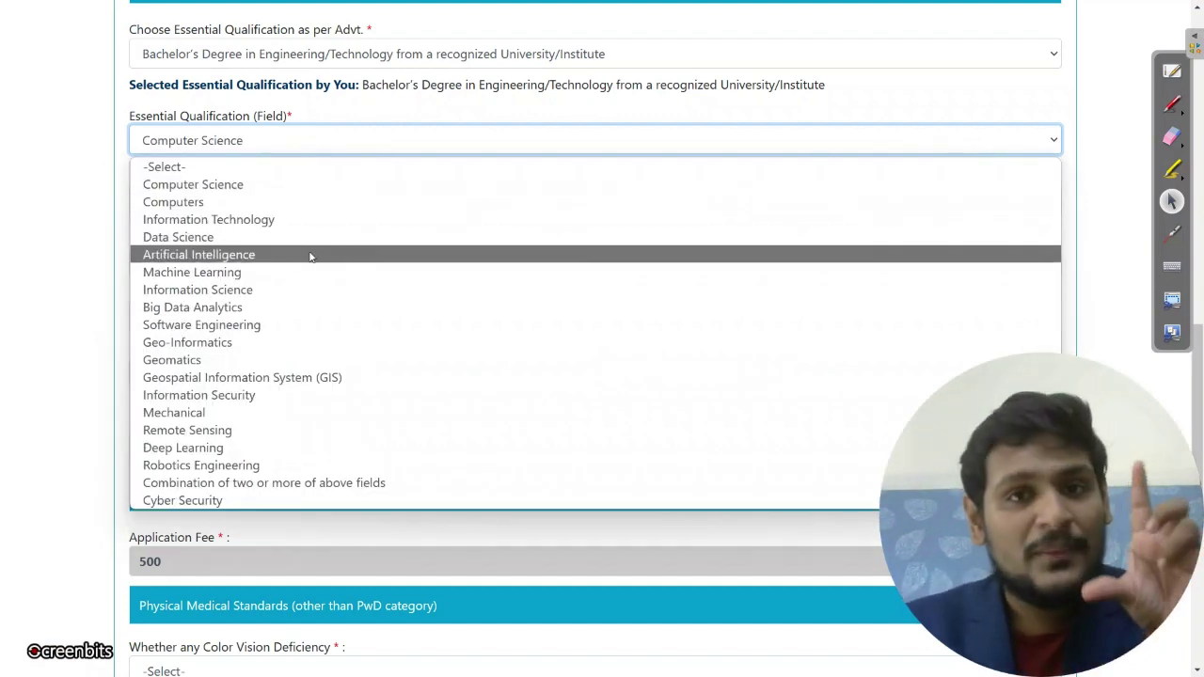
pyautogui.click(295, 484)
pyautogui.click(287, 201)
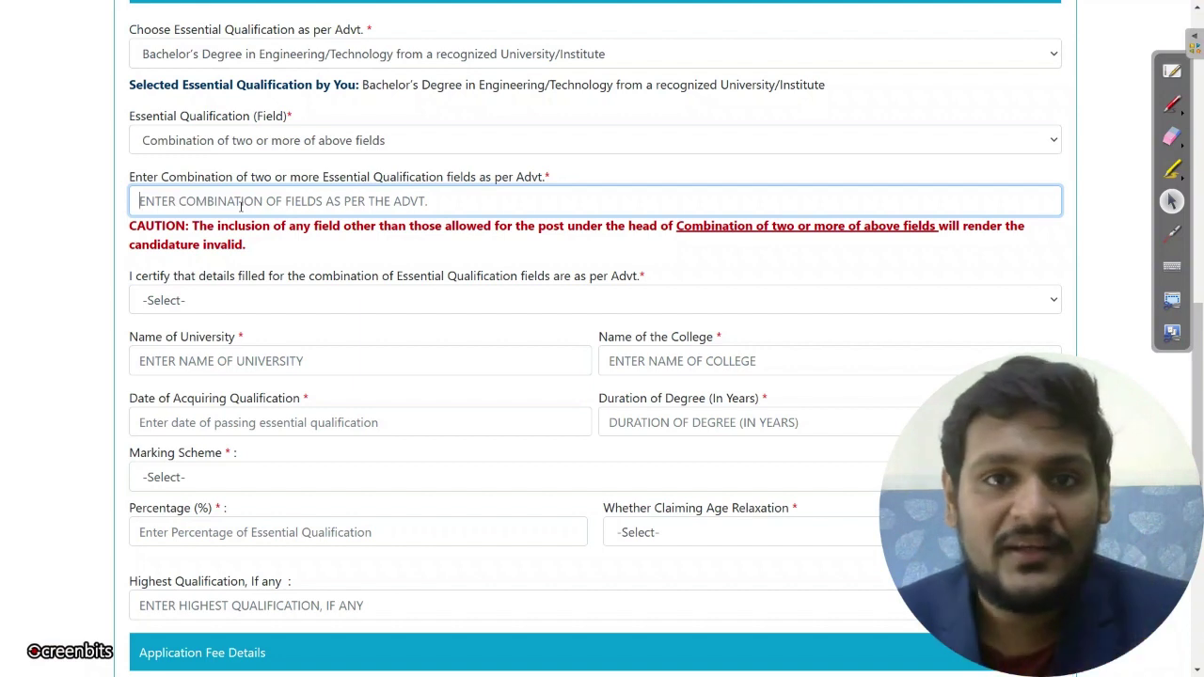
pyautogui.click(258, 299)
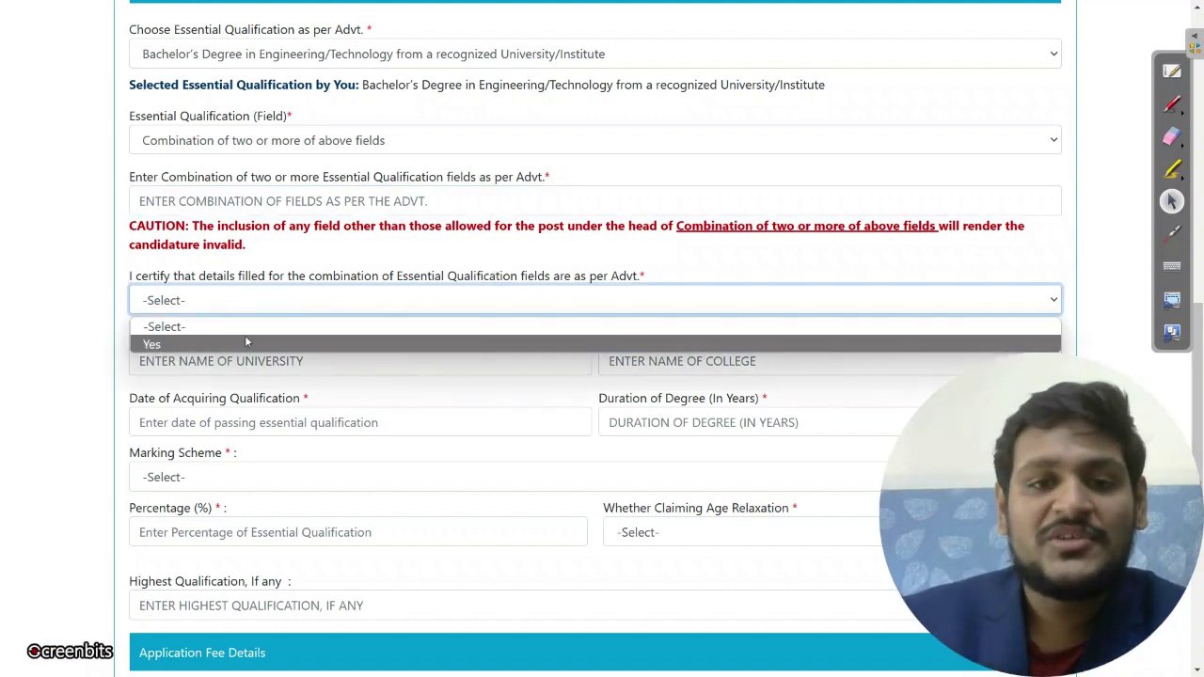
pyautogui.click(313, 342)
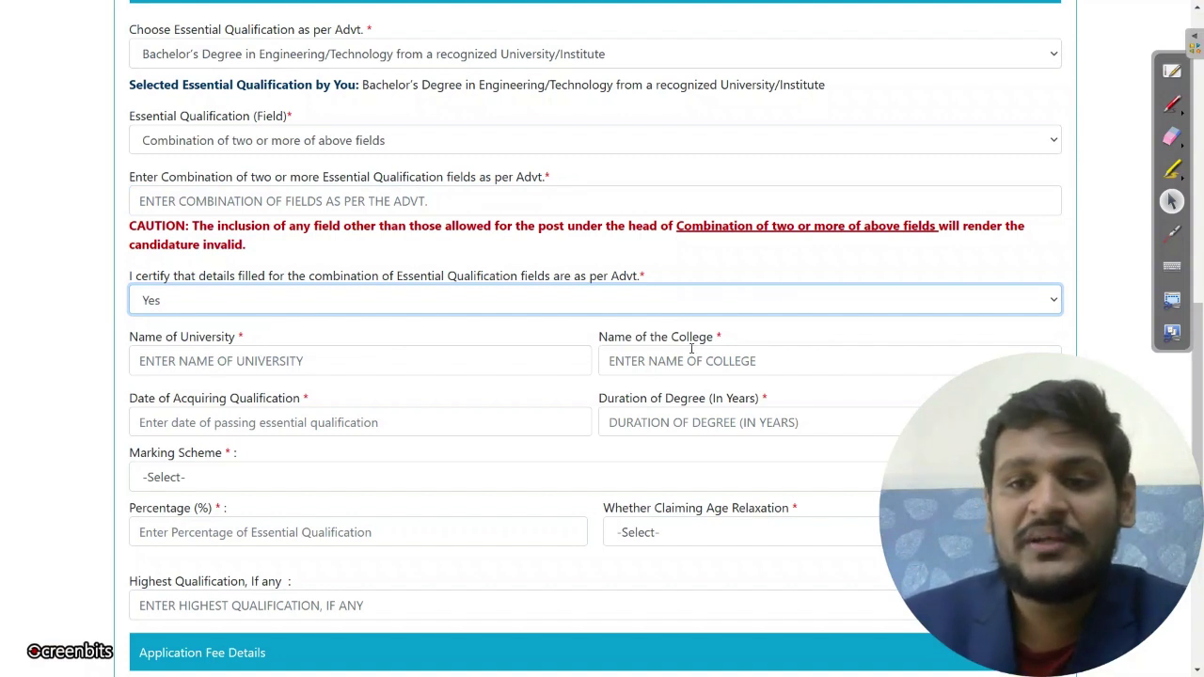
# Step: Highlight the Date of Acquiring Qualification and Duration of Degree labels
pyautogui.moveTo(207, 395); pyautogui.dragTo(297, 395)
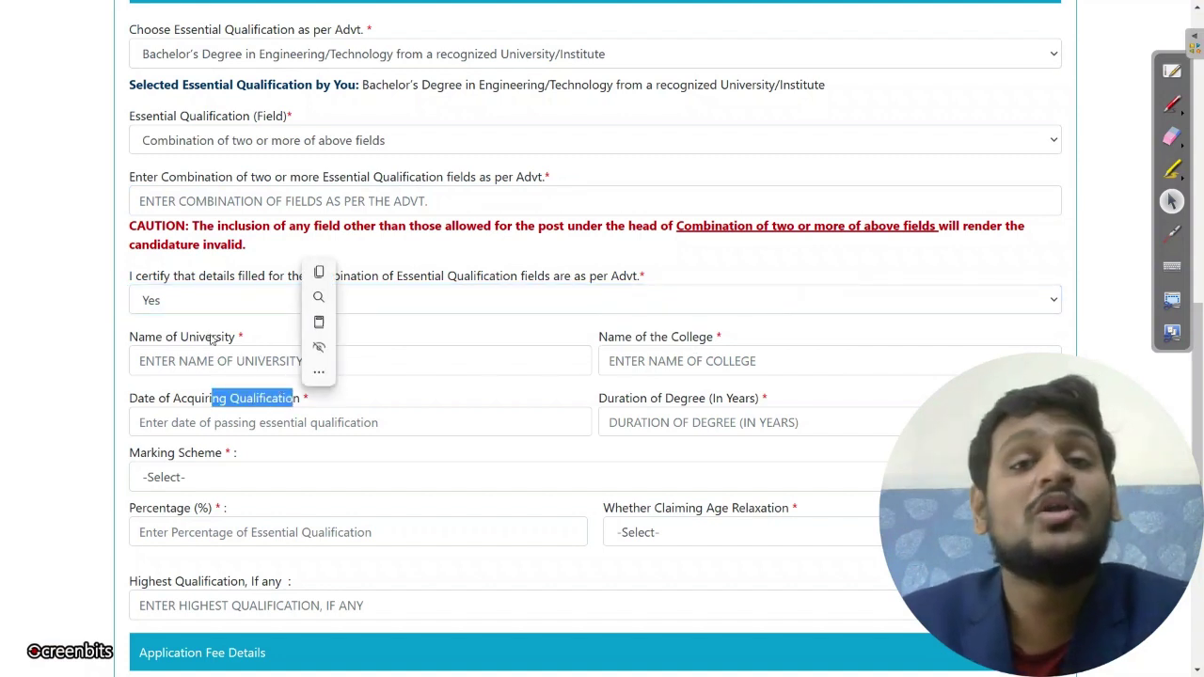
pyautogui.click(30, 362)
pyautogui.moveTo(703, 398); pyautogui.dragTo(624, 397)
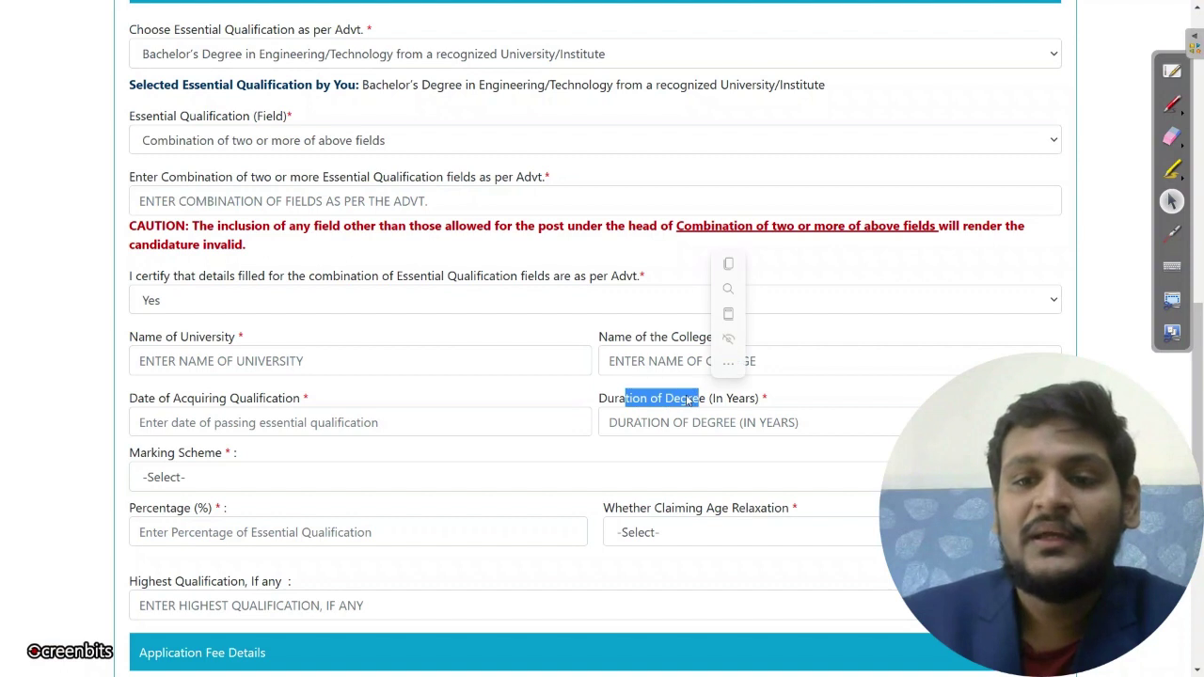
pyautogui.click(70, 352)
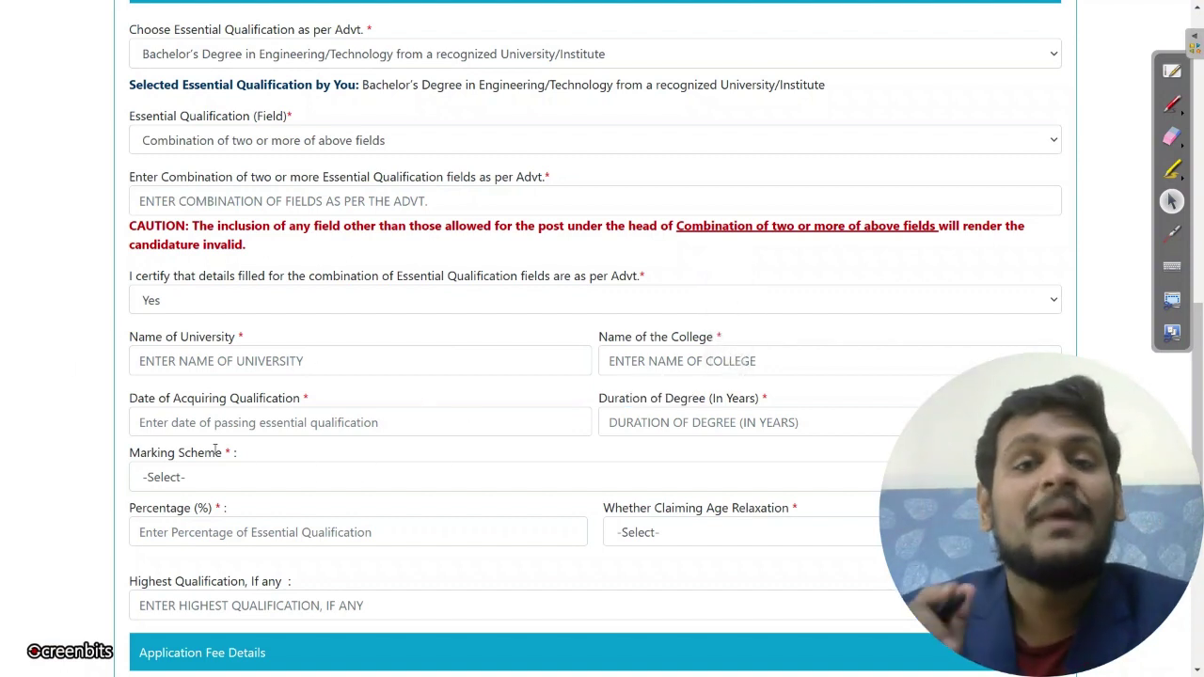
pyautogui.click(306, 478)
# Step: Answer No to claiming age relaxation and highlight the 500 application fee
pyautogui.scroll(3, 580, 422)
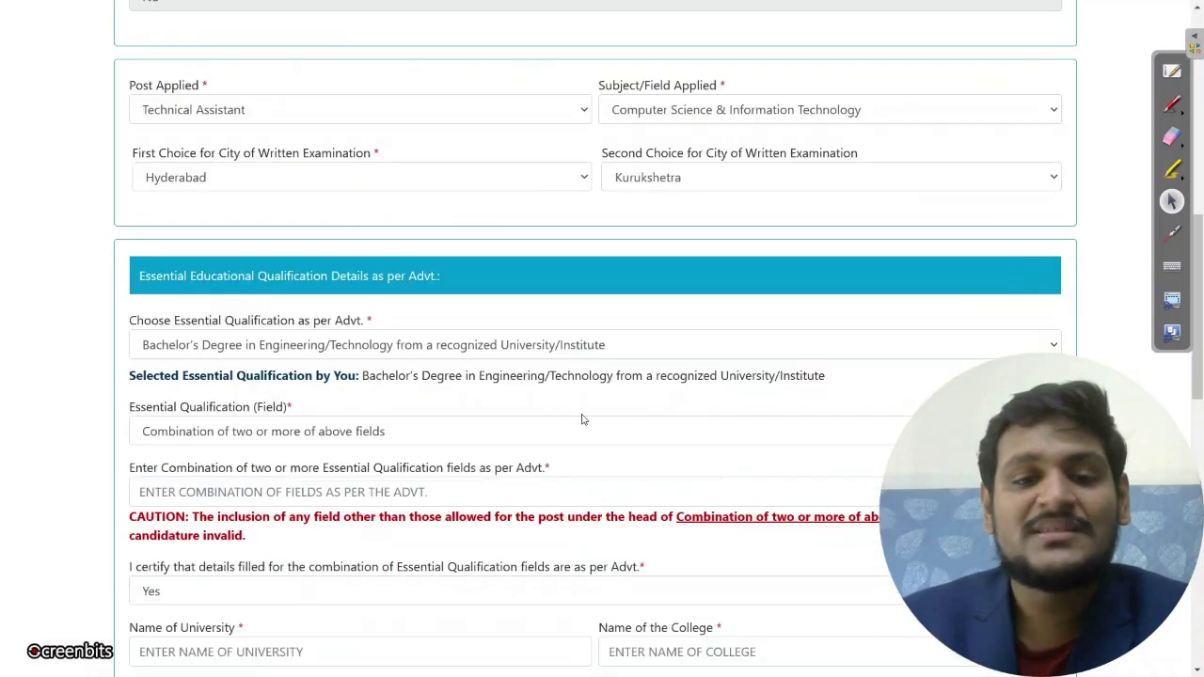
pyautogui.scroll(-5, 1198, 344)
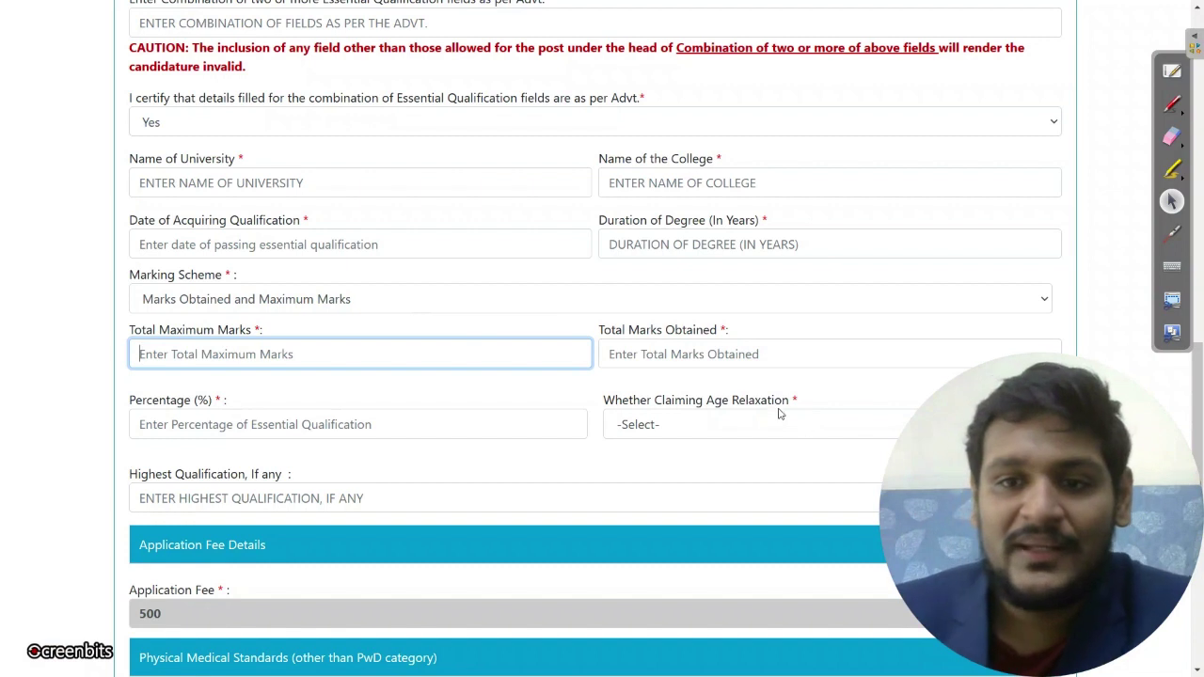
pyautogui.click(714, 424)
pyautogui.click(692, 484)
pyautogui.click(697, 428)
pyautogui.click(672, 469)
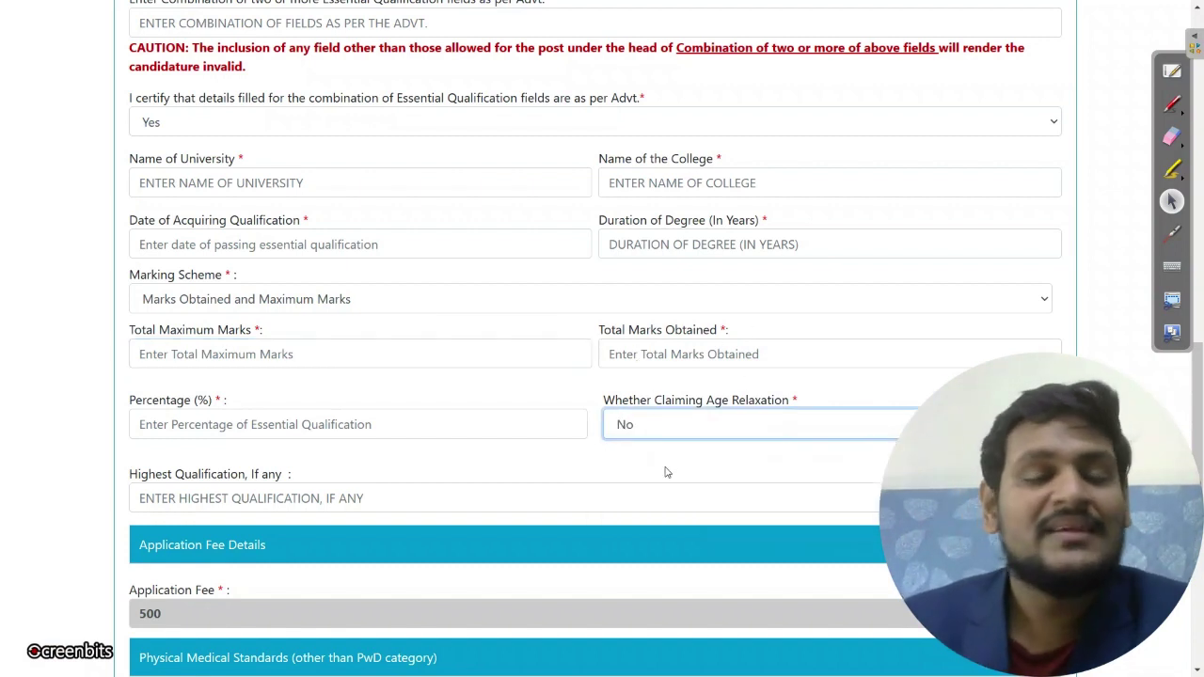
pyautogui.moveTo(169, 623); pyautogui.dragTo(119, 628)
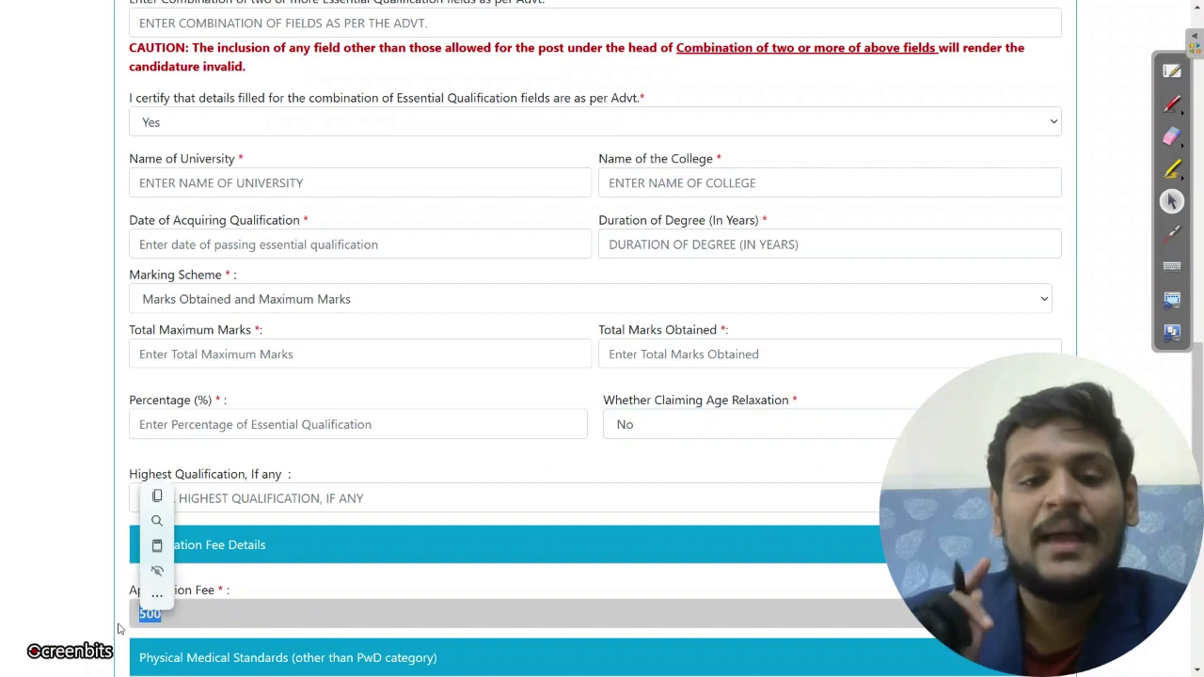
pyautogui.click(386, 599)
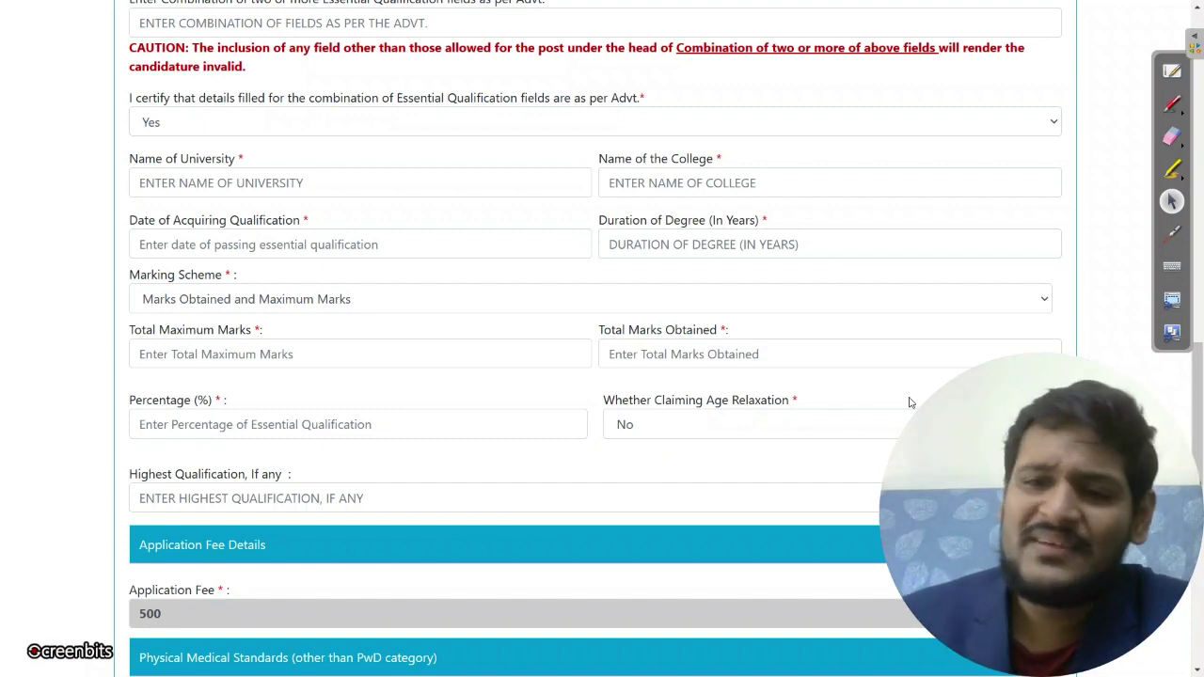
pyautogui.scroll(-5, 570, 237)
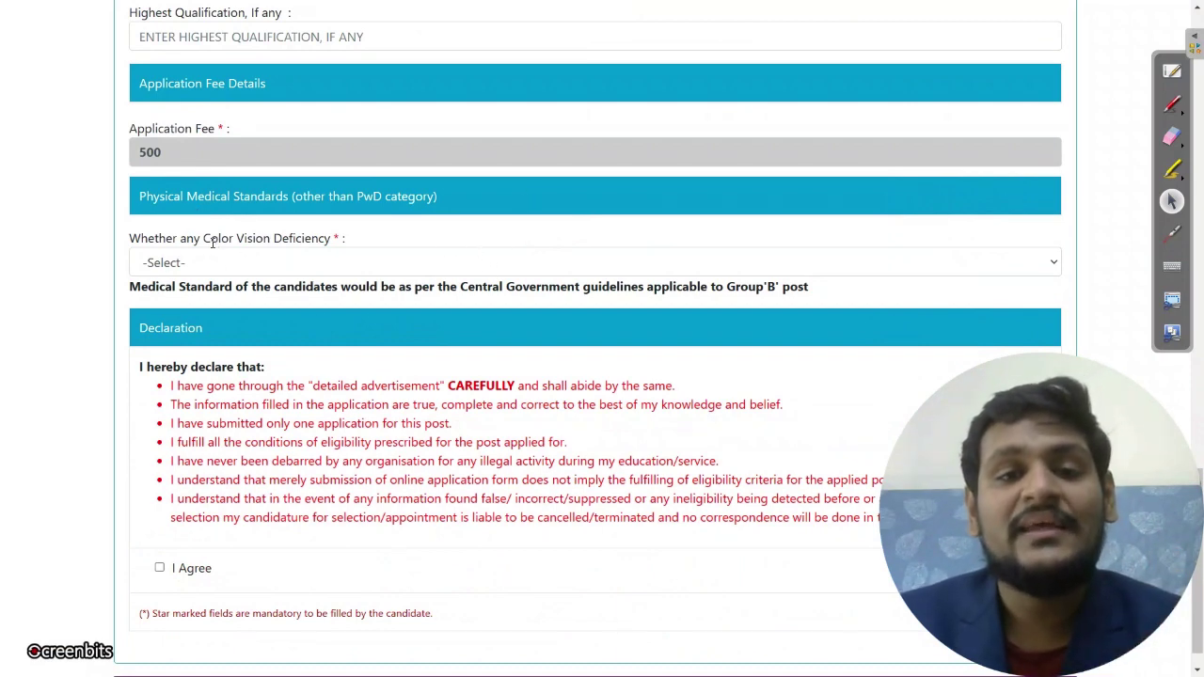
# Step: Answer No to 'Whether any Color Vision Deficiency' on the Step-1 form
pyautogui.moveTo(247, 235); pyautogui.dragTo(336, 241)
pyautogui.click(379, 216)
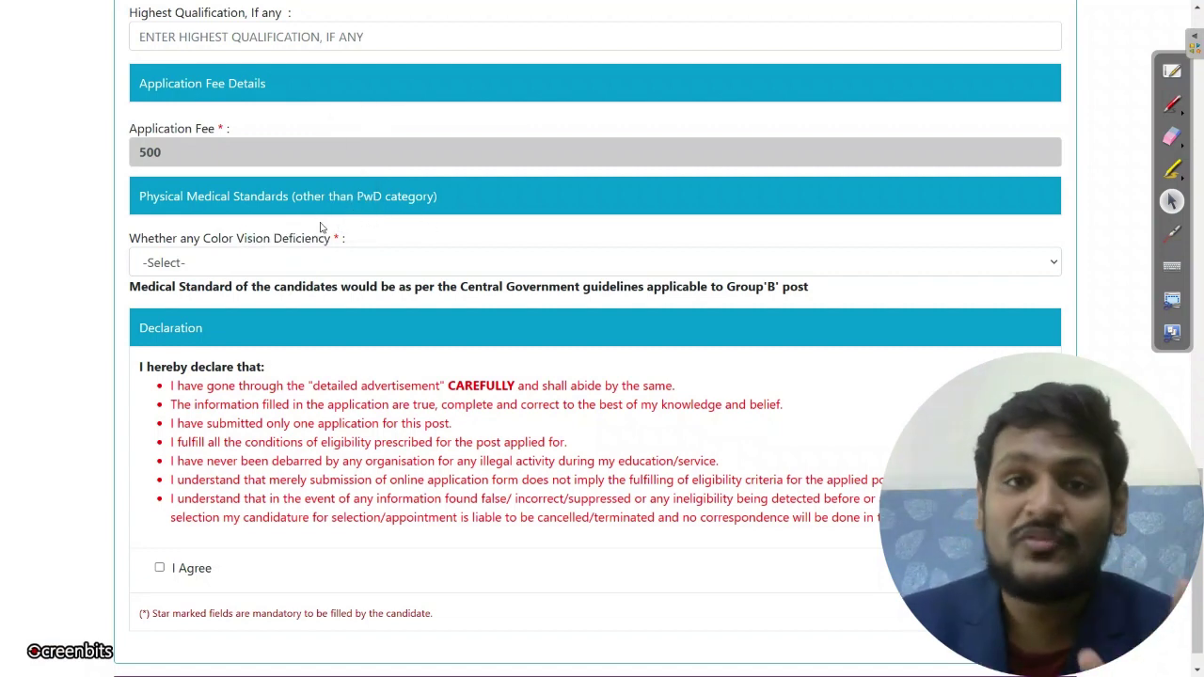
pyautogui.click(281, 263)
pyautogui.click(208, 308)
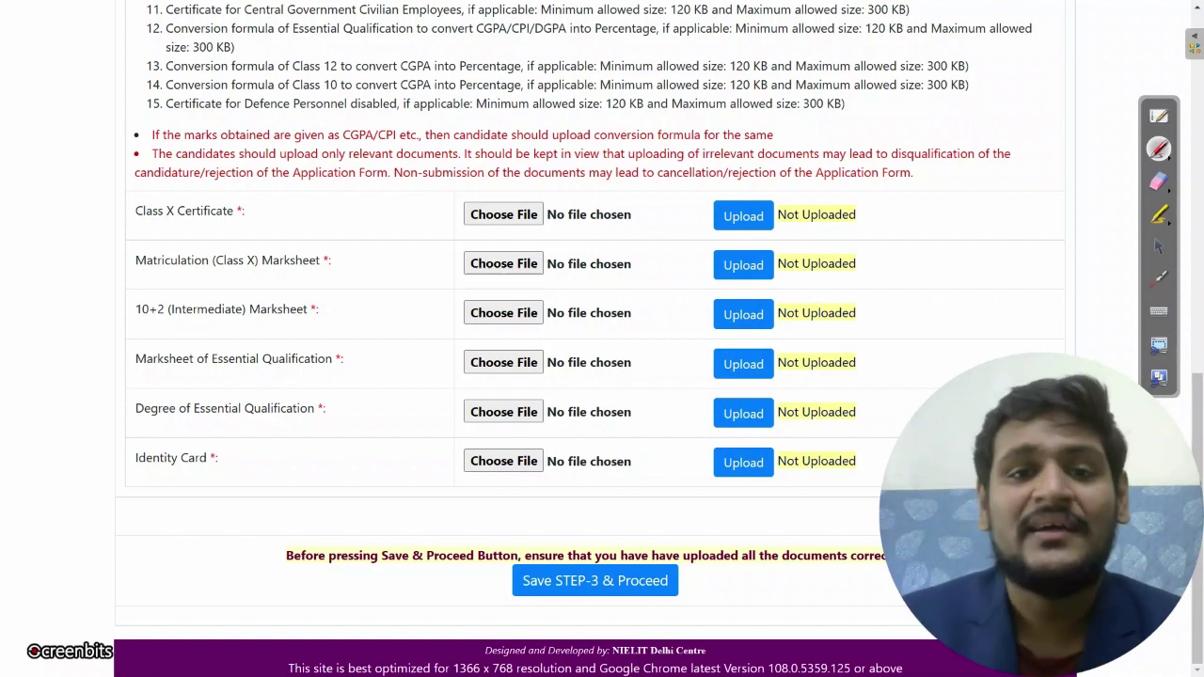
pyautogui.moveTo(131, 246); pyautogui.dragTo(277, 216)
pyautogui.moveTo(179, 292); pyautogui.dragTo(314, 279)
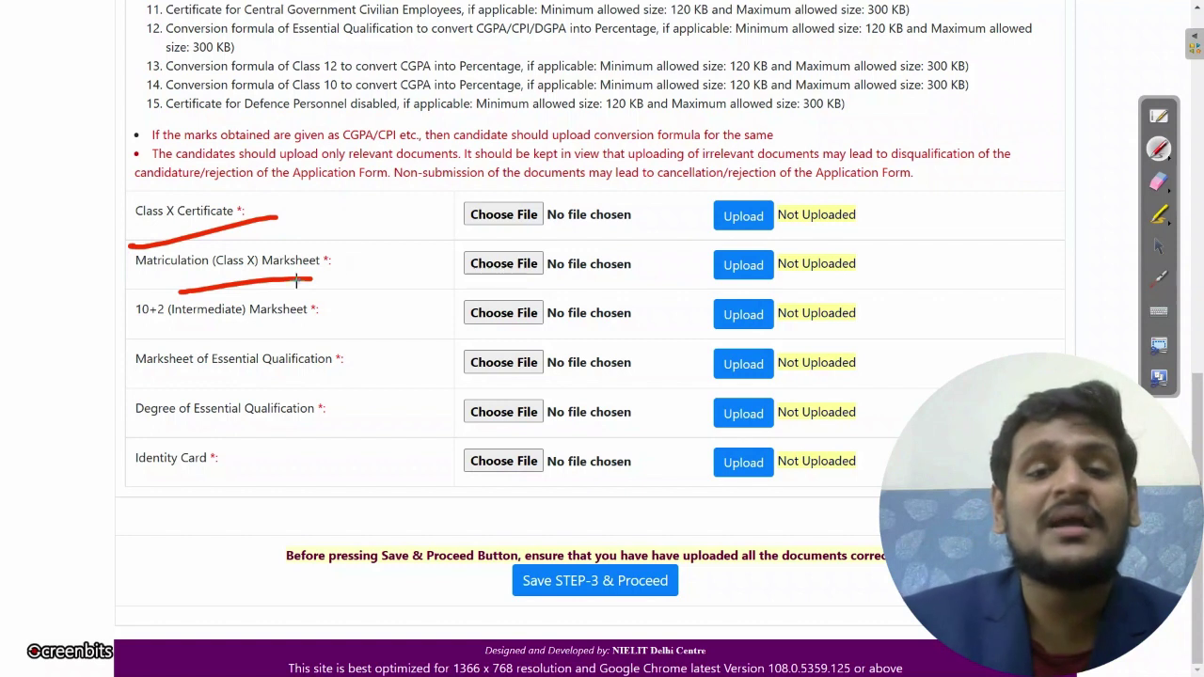
pyautogui.moveTo(183, 340); pyautogui.dragTo(289, 317)
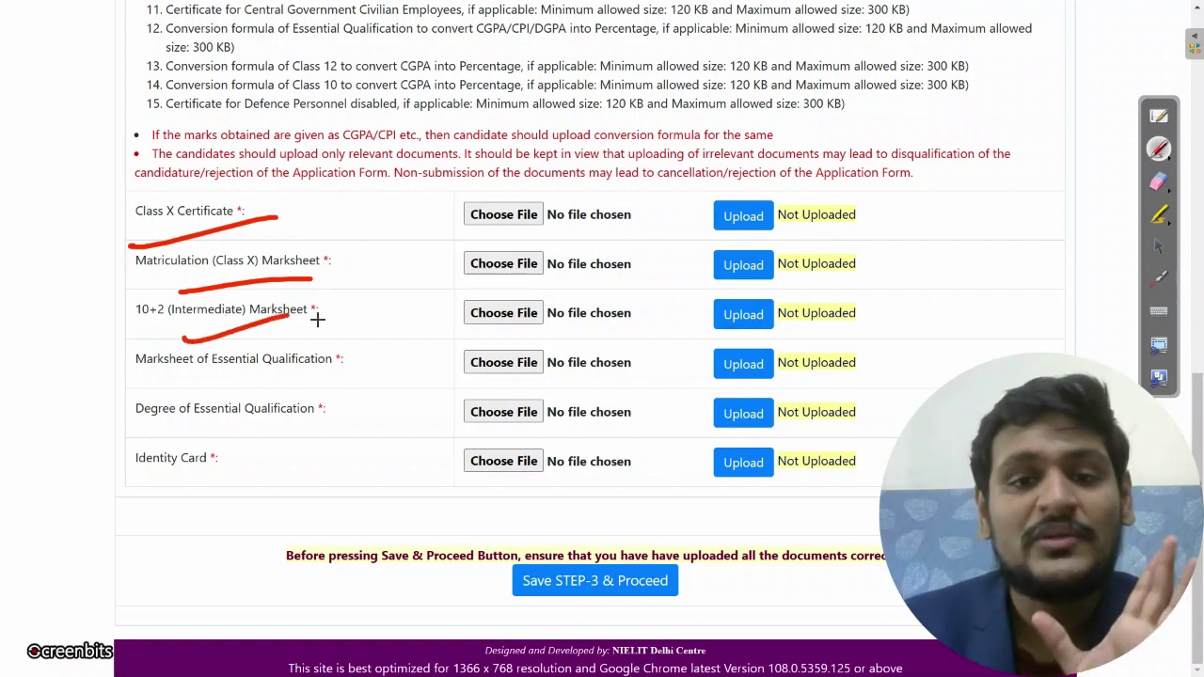
pyautogui.moveTo(172, 401); pyautogui.dragTo(284, 380)
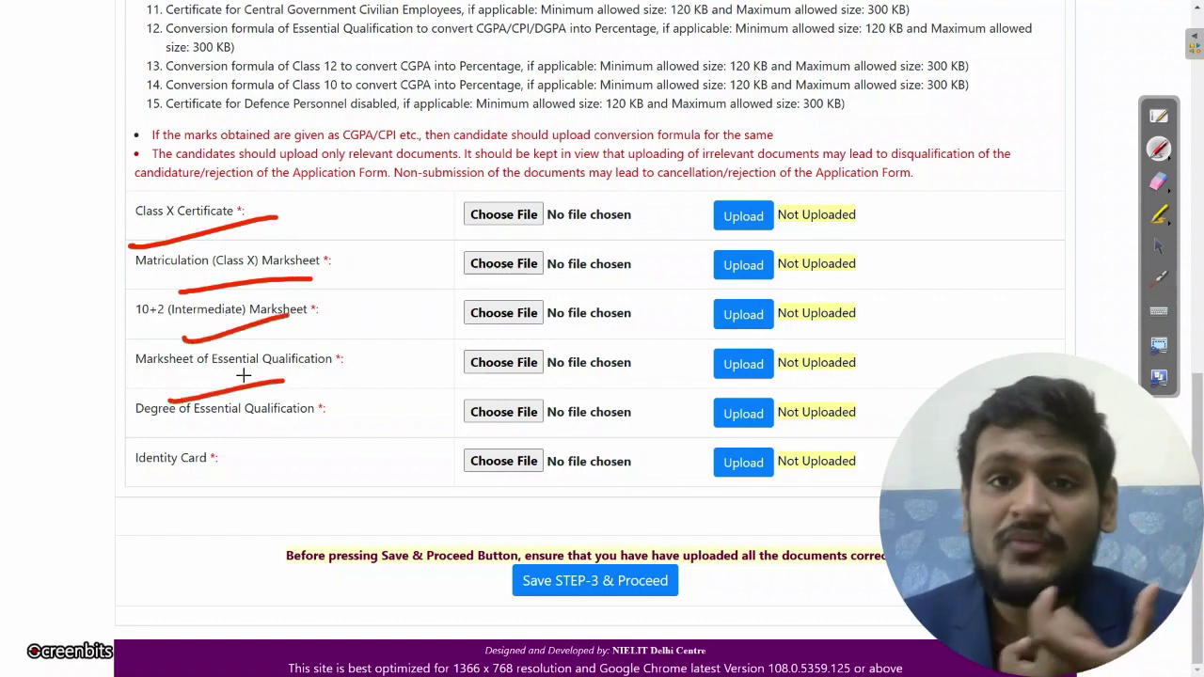
pyautogui.moveTo(170, 437); pyautogui.dragTo(280, 428)
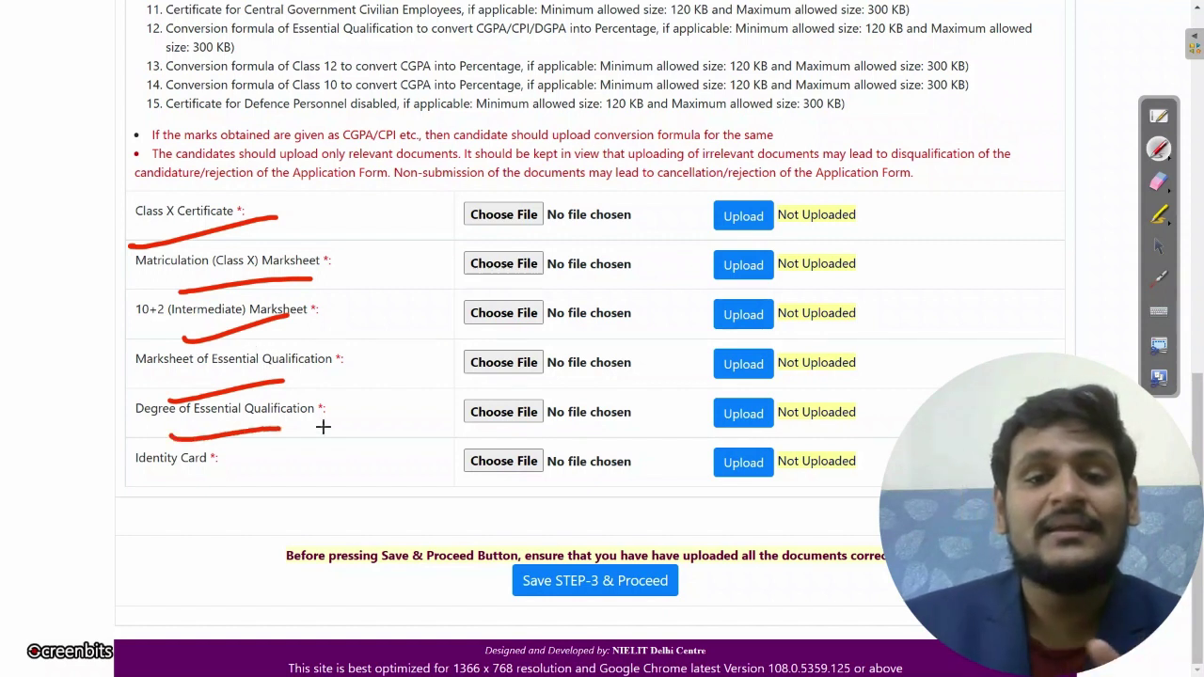
pyautogui.moveTo(132, 514); pyautogui.dragTo(229, 488)
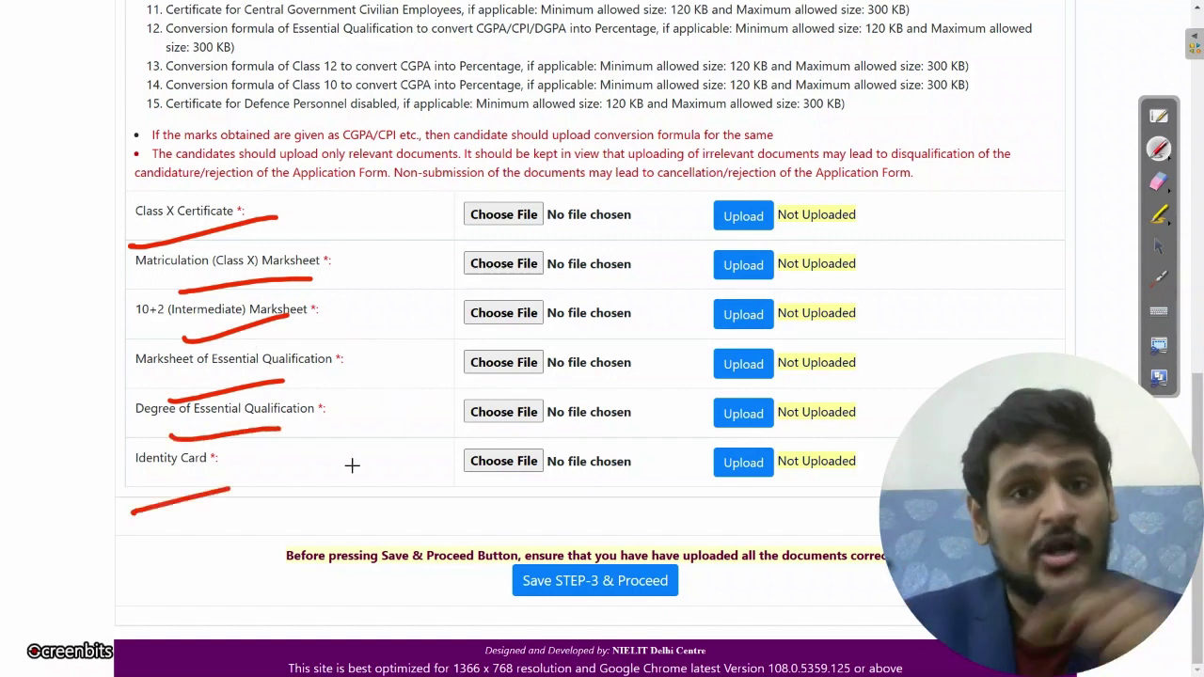
pyautogui.moveTo(545, 162)
pyautogui.mouseDown()
pyautogui.moveTo(484, 498)
pyautogui.moveTo(475, 219)
pyautogui.mouseUp()
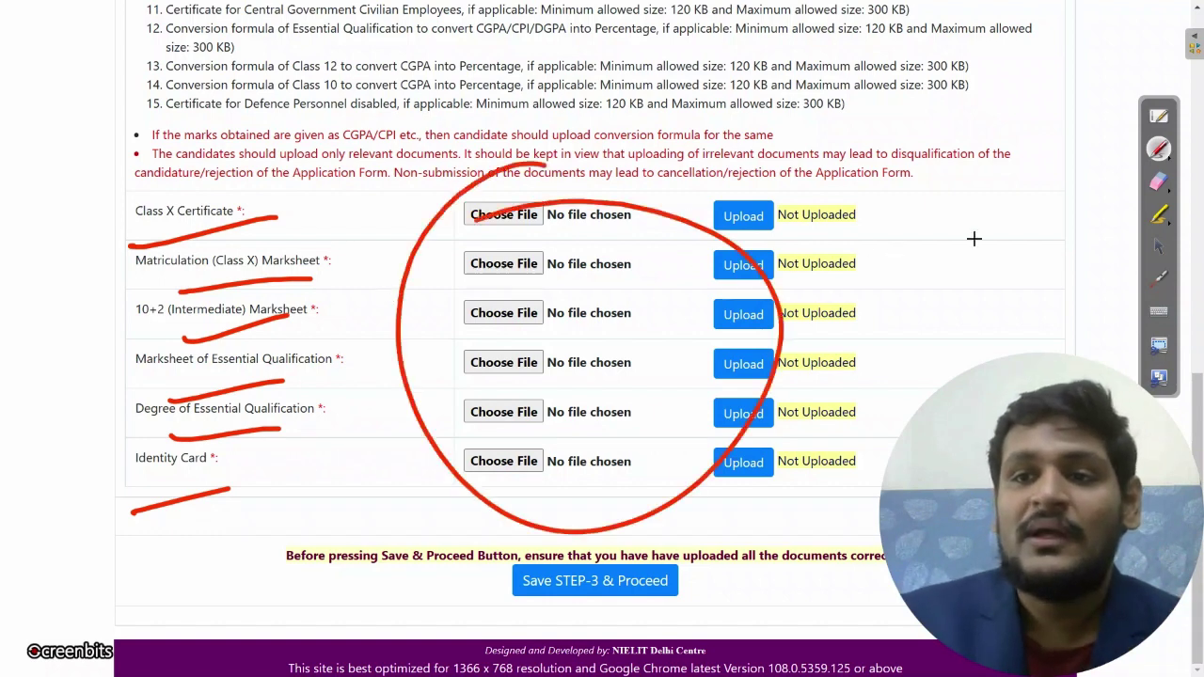
pyautogui.click(1157, 182)
pyautogui.moveTo(738, 246); pyautogui.dragTo(439, 235)
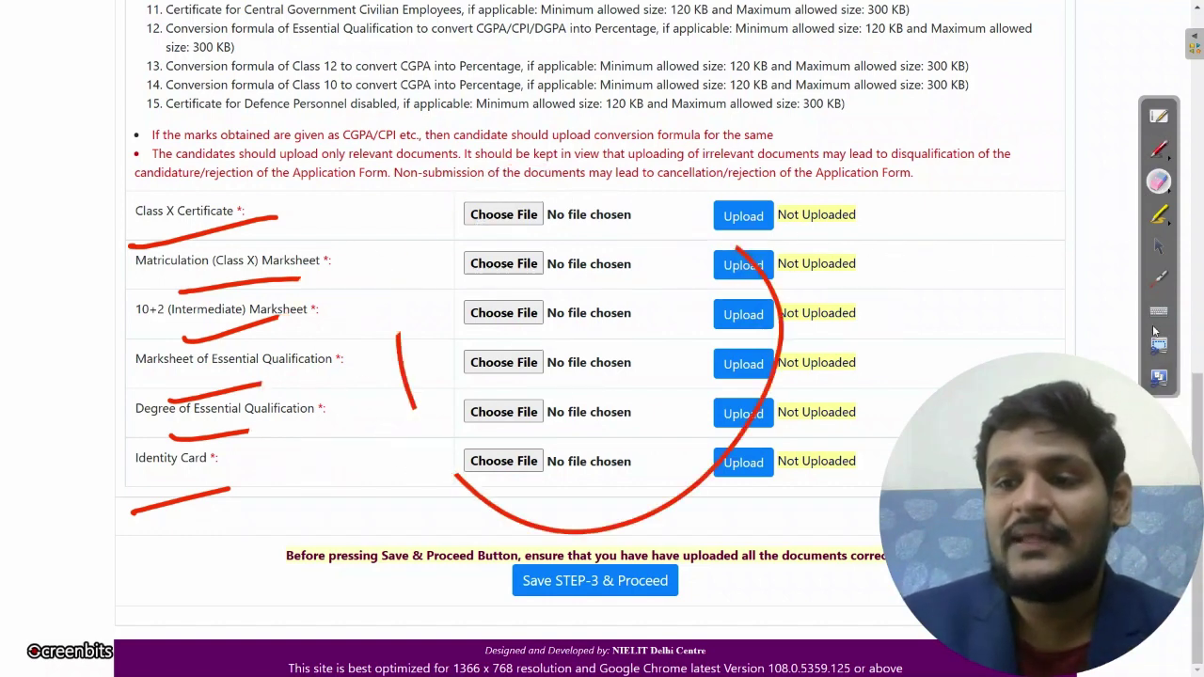
pyautogui.click(1157, 246)
pyautogui.scroll(2, 1199, 416)
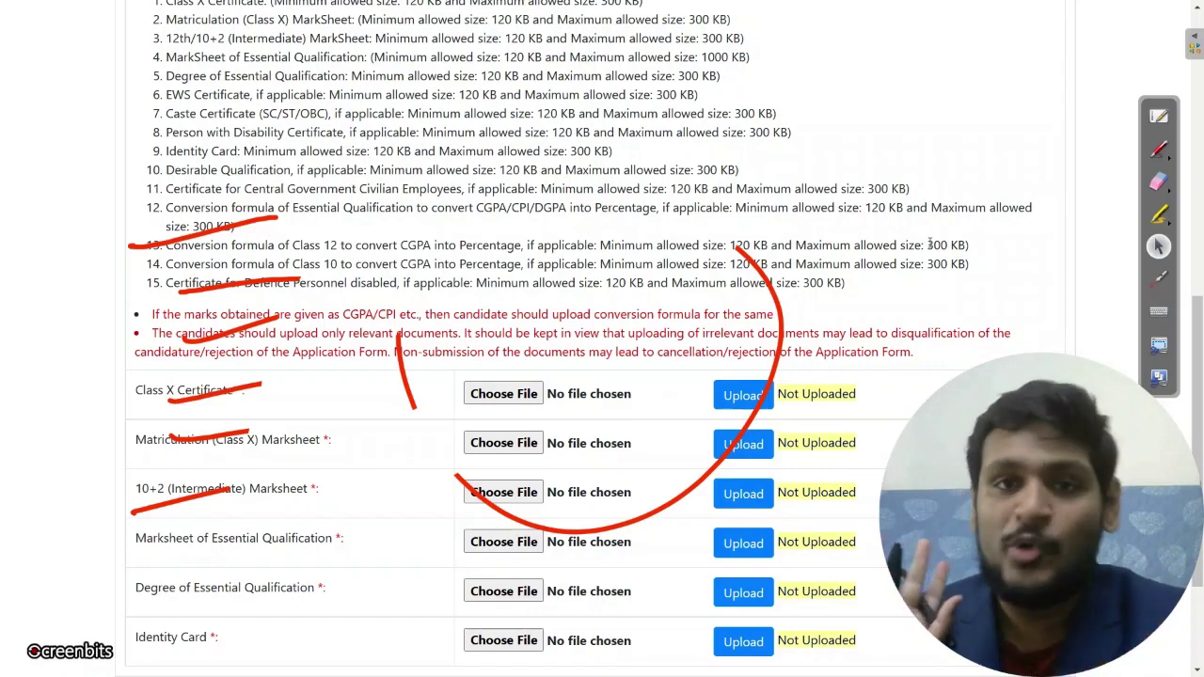
pyautogui.scroll(-2, 1188, 358)
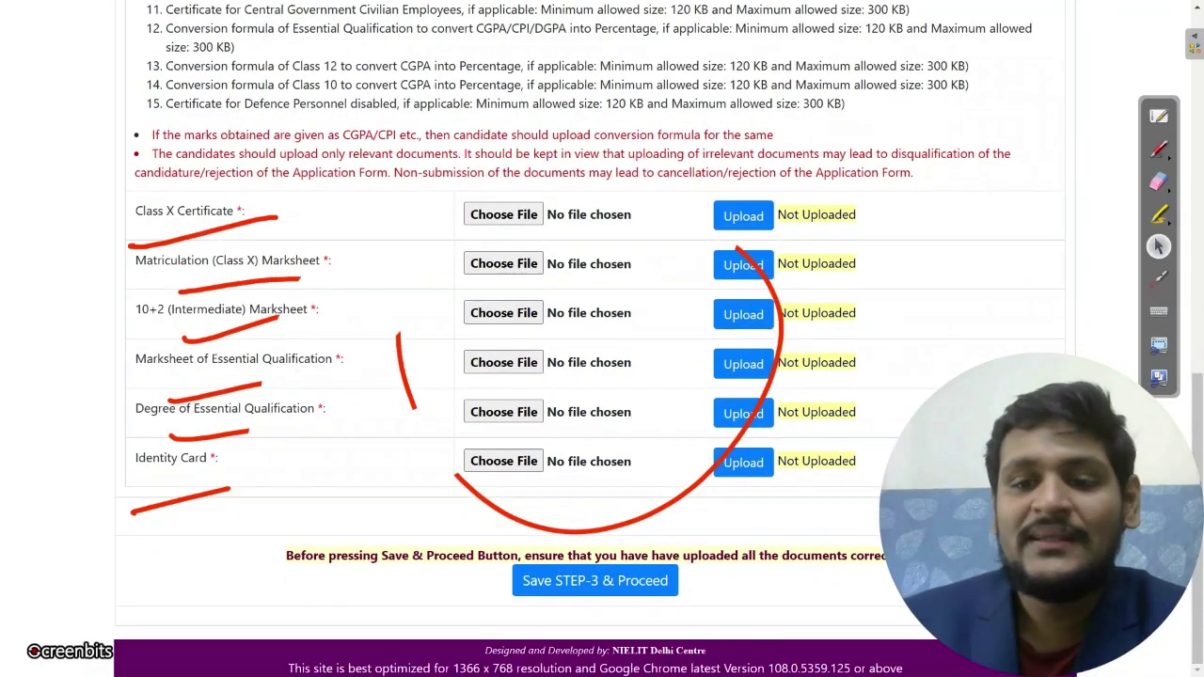
# Step: Save Step-3 with all six documents uploaded and start the ₹500.00 fee payment on PayGov India
pyautogui.click(592, 581)
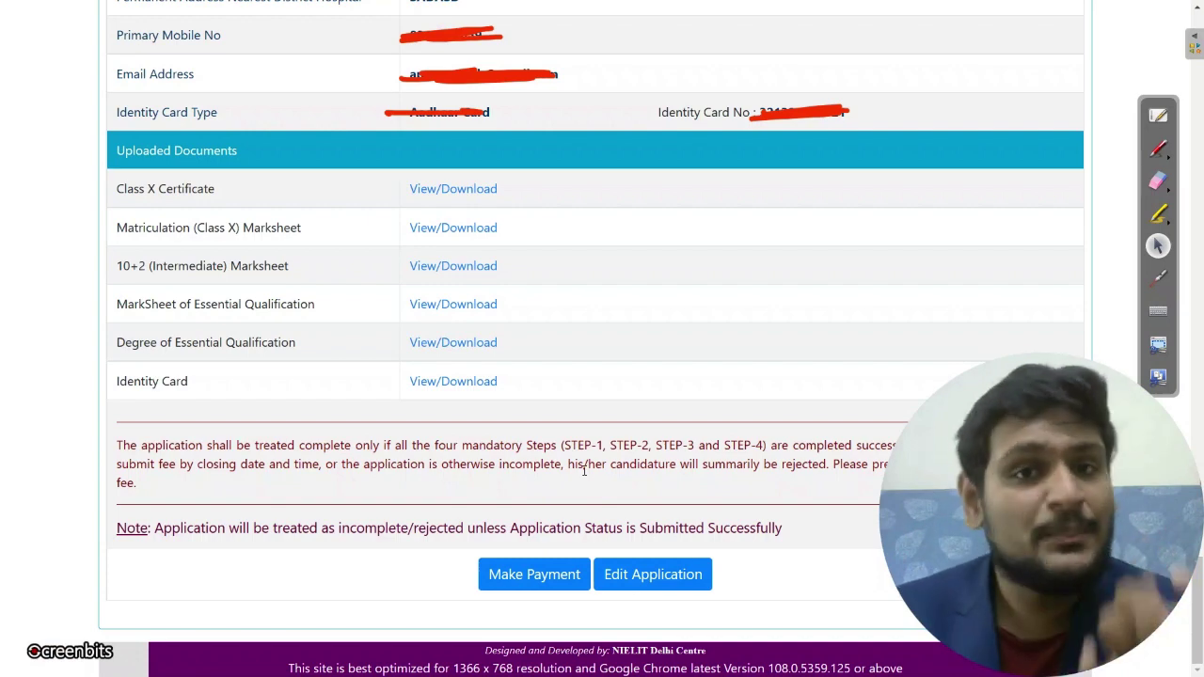
pyautogui.click(562, 570)
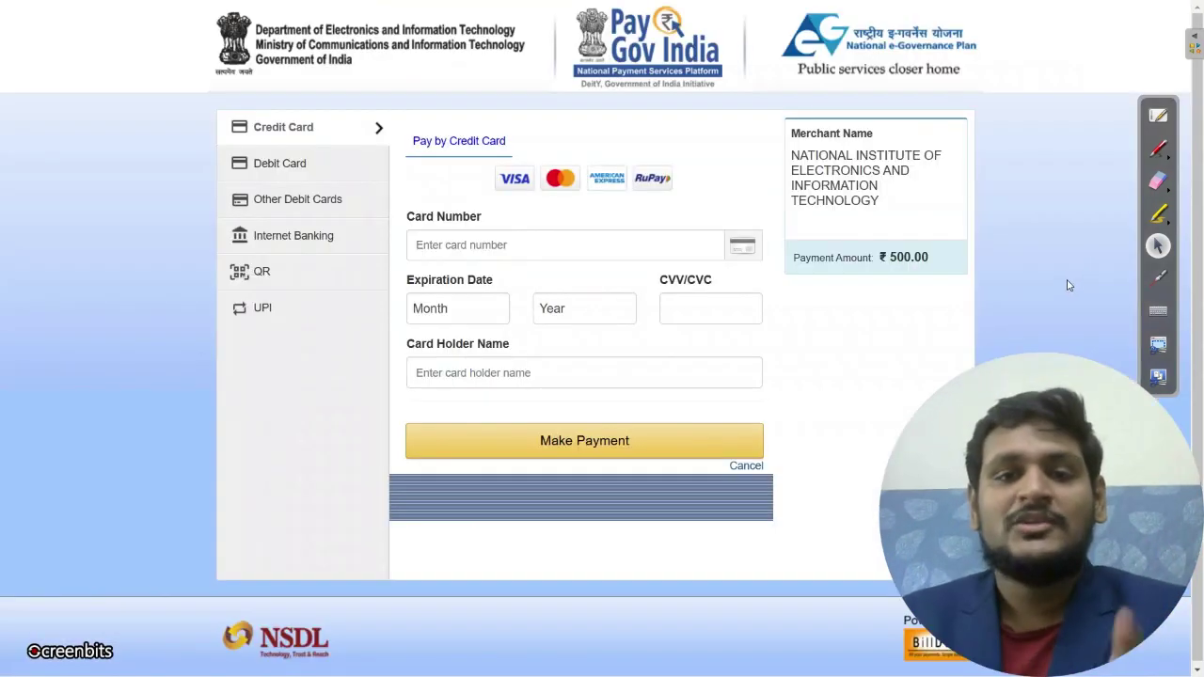